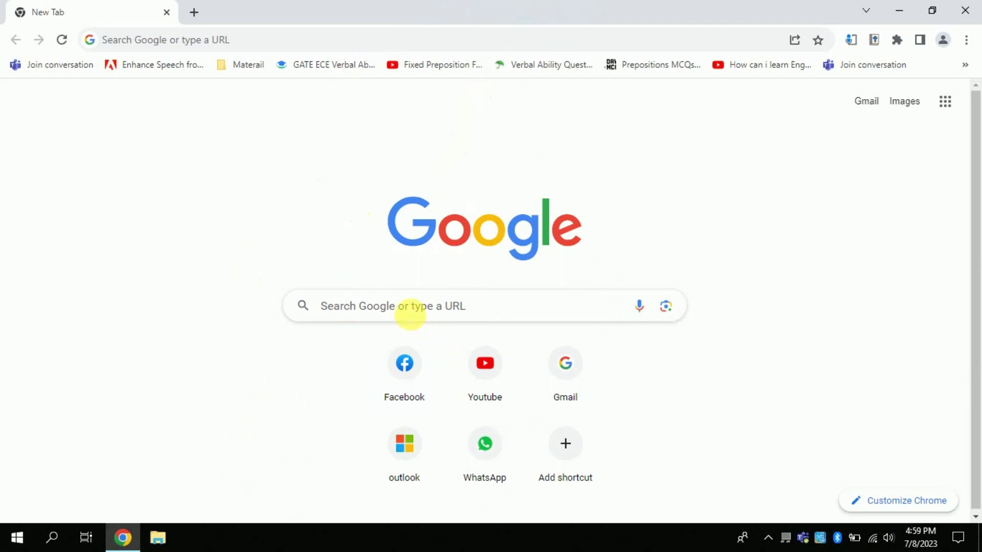
- Search Google for 'scite ai' from the suggestions and follow the sponsored scite link
click(411, 314)
text(s)
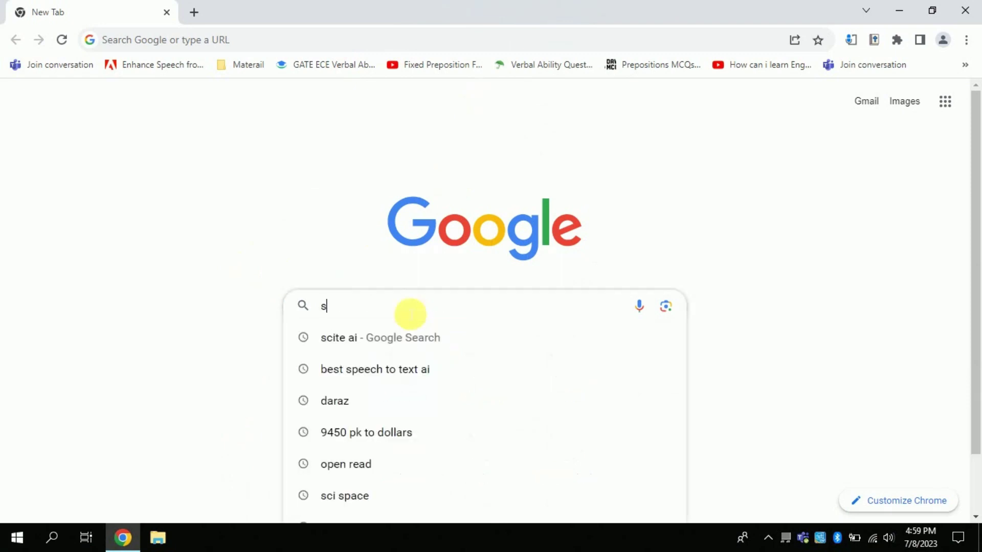
text(ci)
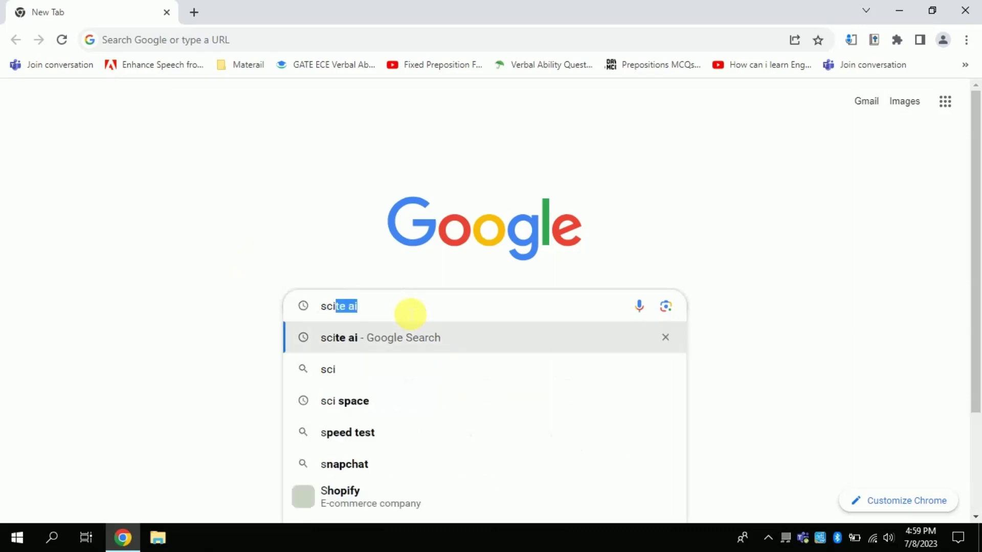
click(343, 339)
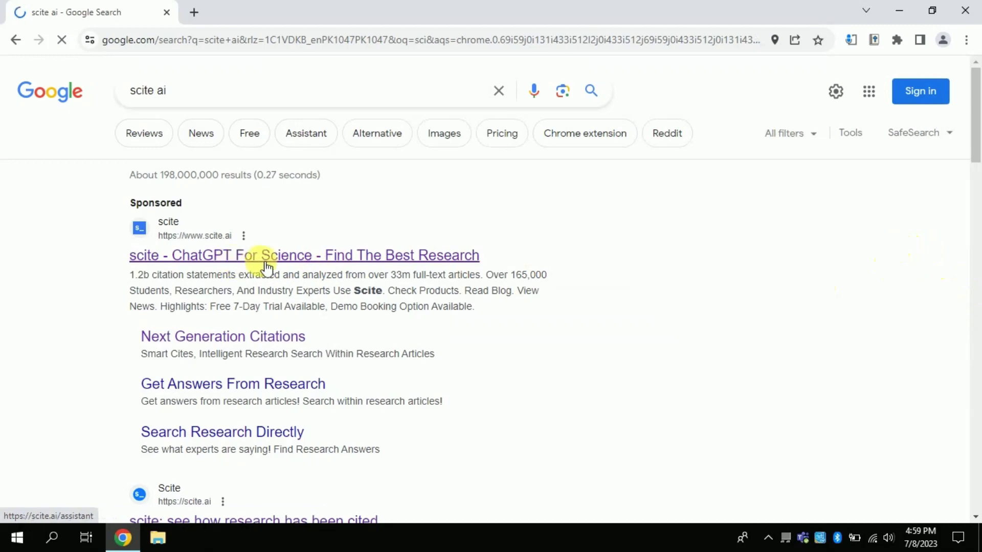
click(215, 264)
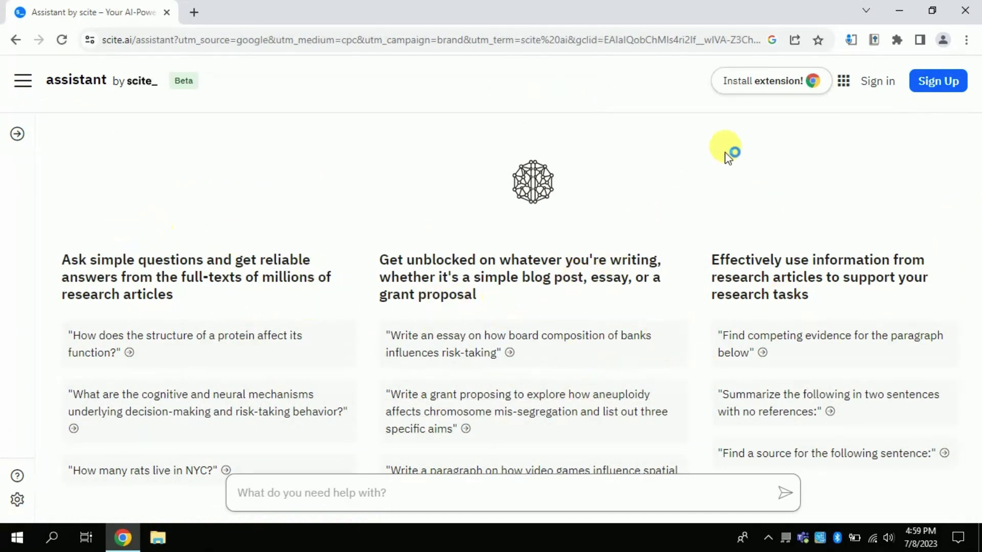
- Sign in to scite with Google, choosing the account and confirming its password
click(876, 84)
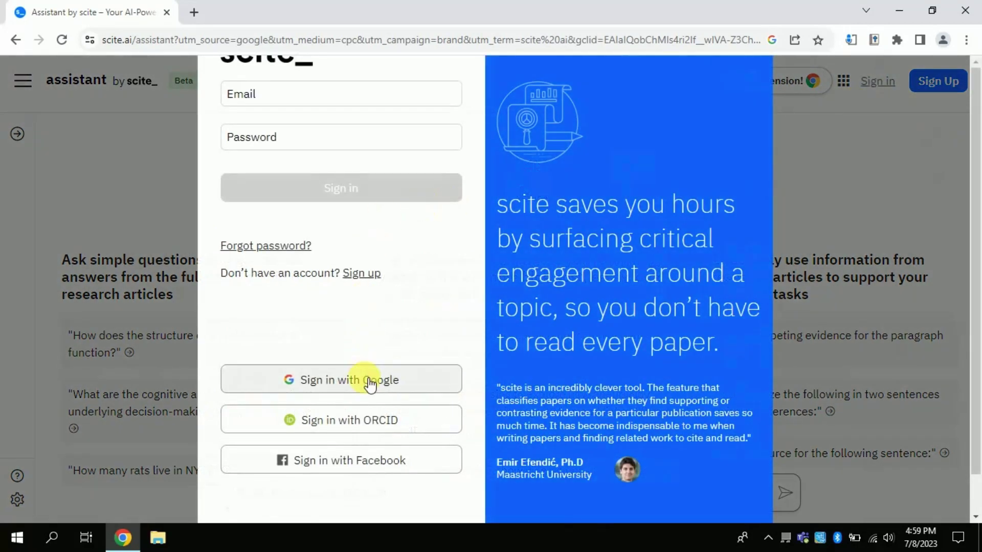
click(364, 380)
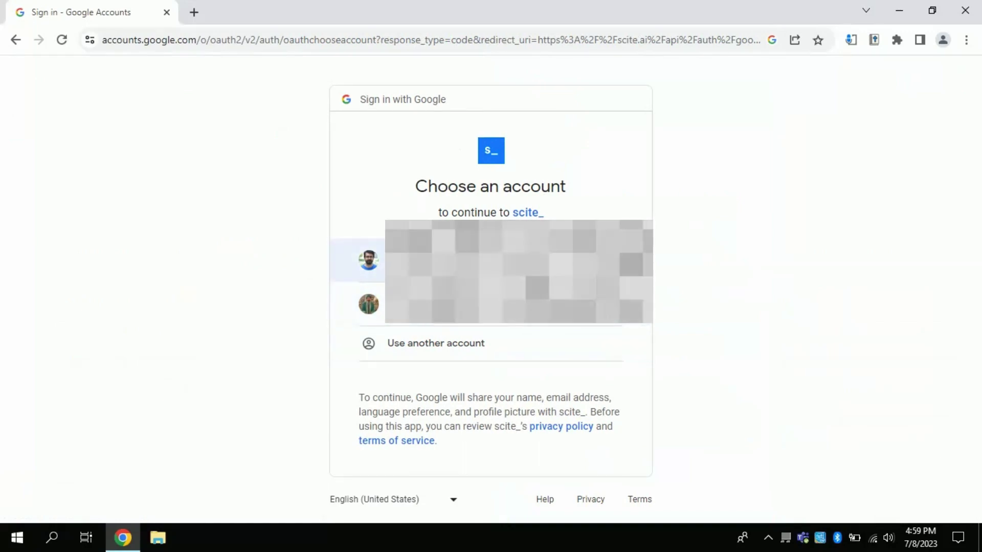
click(461, 261)
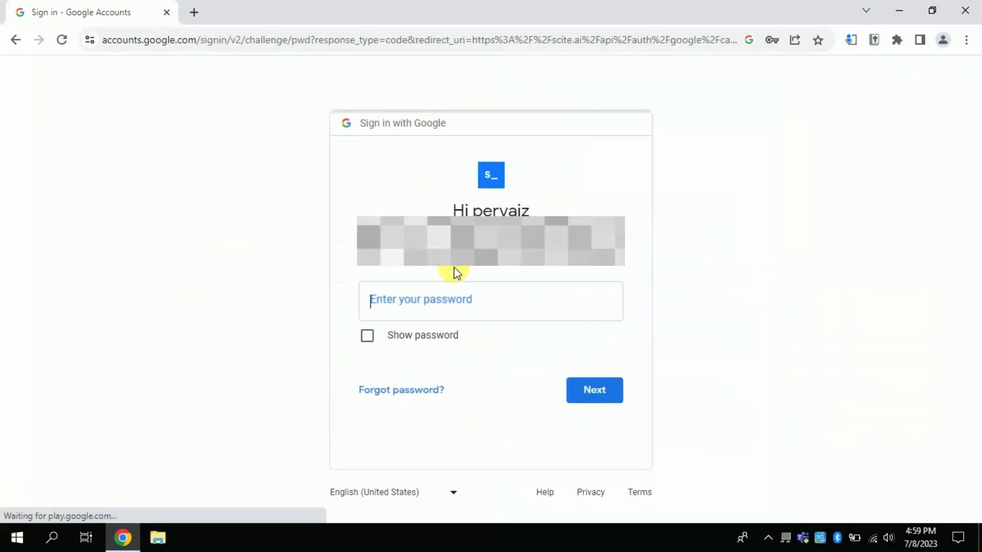
click(618, 390)
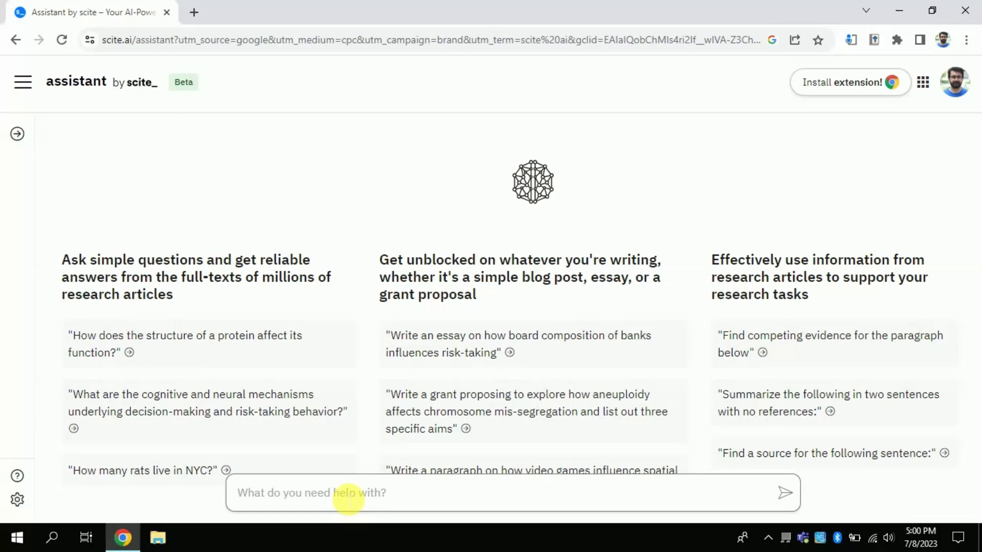
- Ask scite to 'write literature review around the common misconceptions in Geometry' and submit it
click(347, 497)
text("write literature review a)
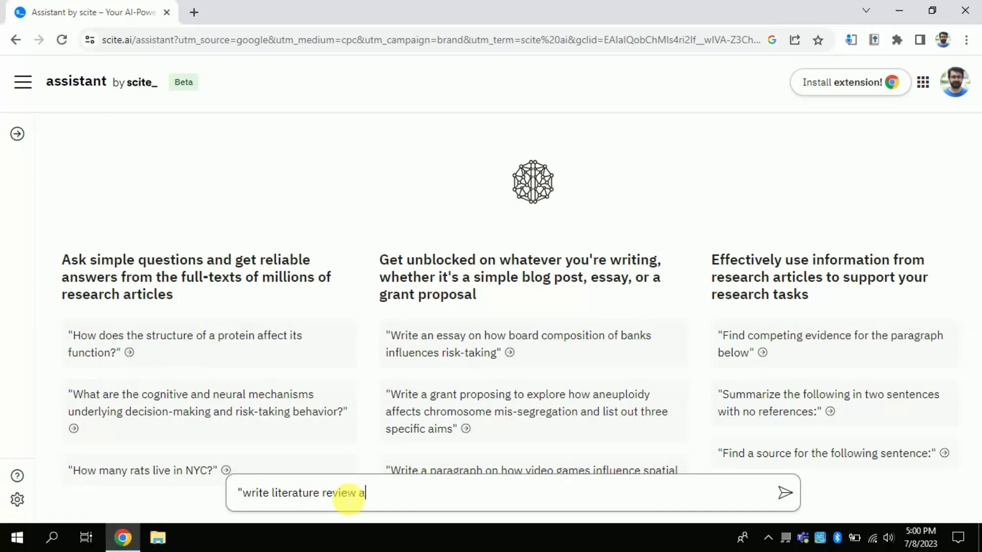
text(round the common misconceptions in )
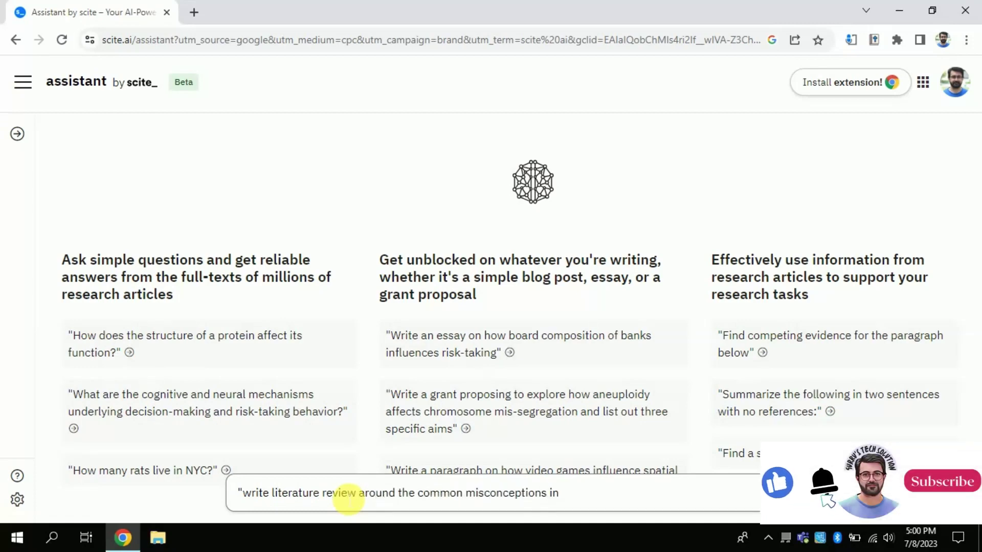
text(Geometry and measurement?")
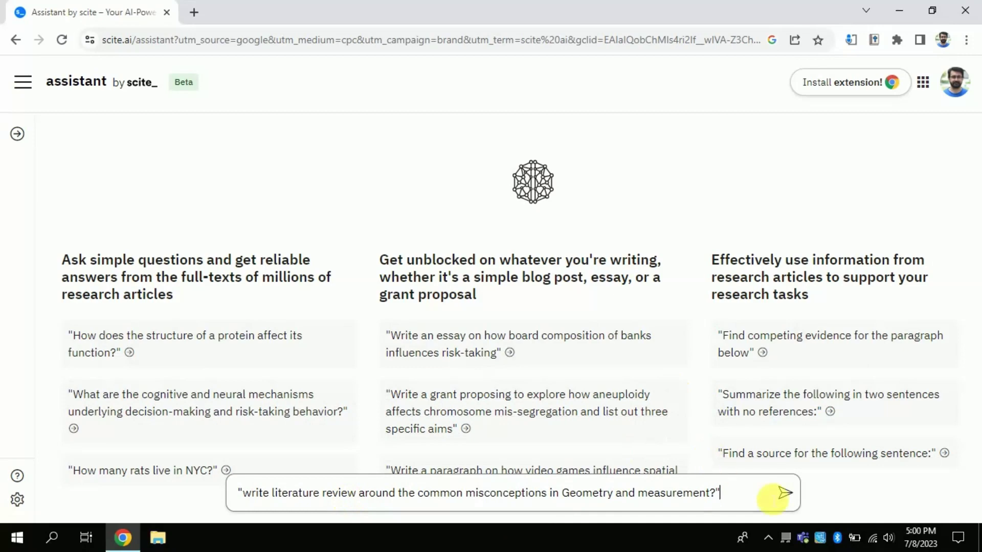
click(786, 494)
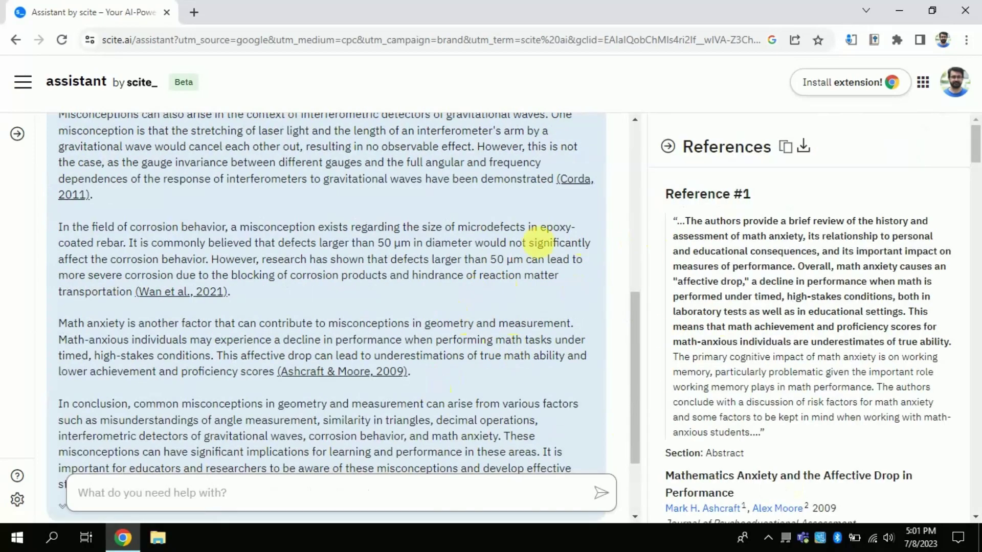
drag(638, 299, 640, 140)
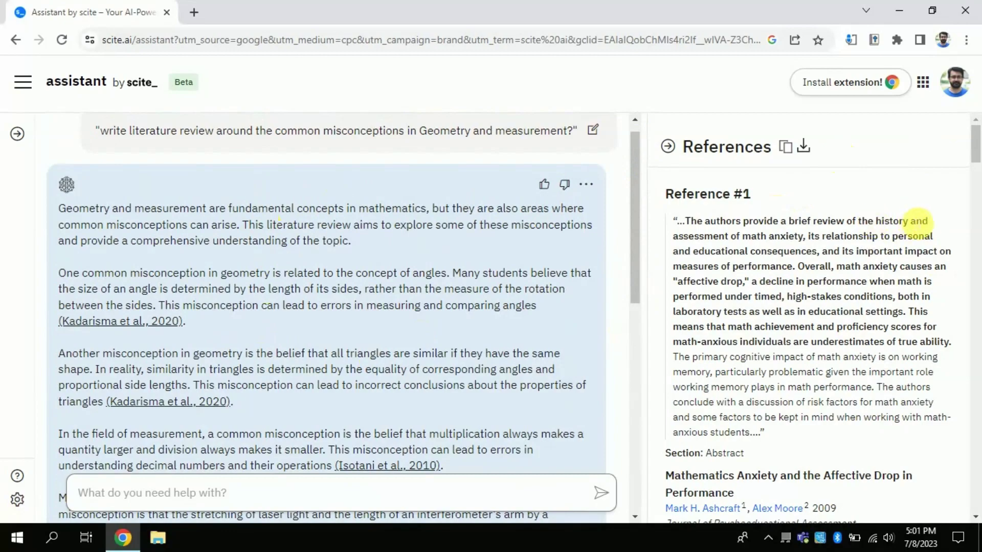
mouse_move(640, 215)
mouse_down()
mouse_move(642, 399)
mouse_move(637, 209)
mouse_up()
mouse_move(971, 138)
mouse_down()
mouse_move(976, 337)
mouse_move(976, 146)
mouse_up()
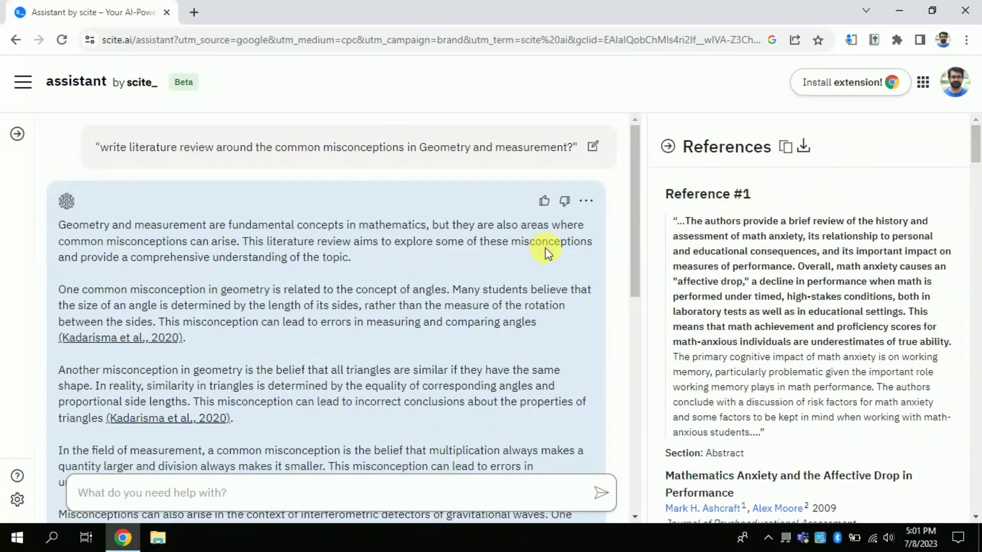
drag(55, 226, 342, 258)
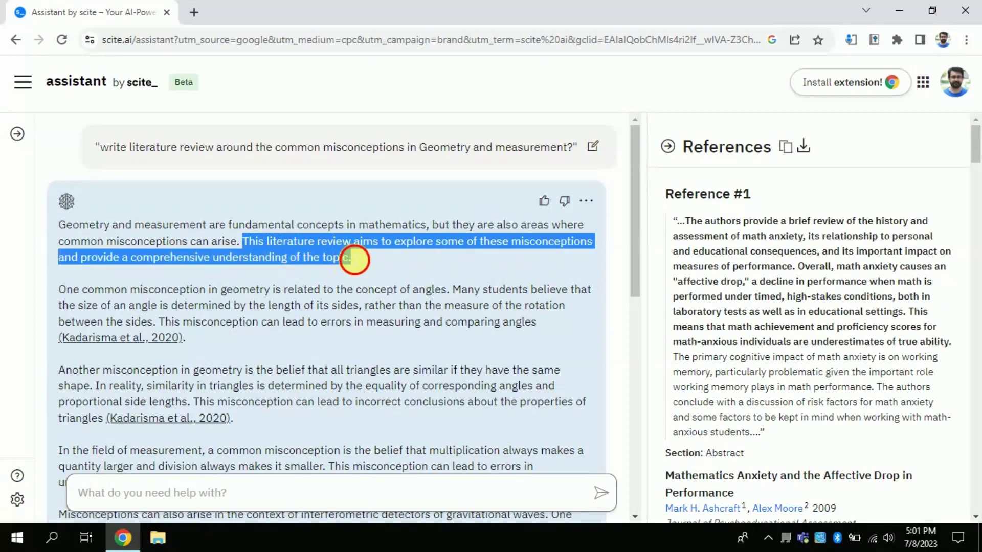
click(361, 255)
drag(631, 214, 637, 285)
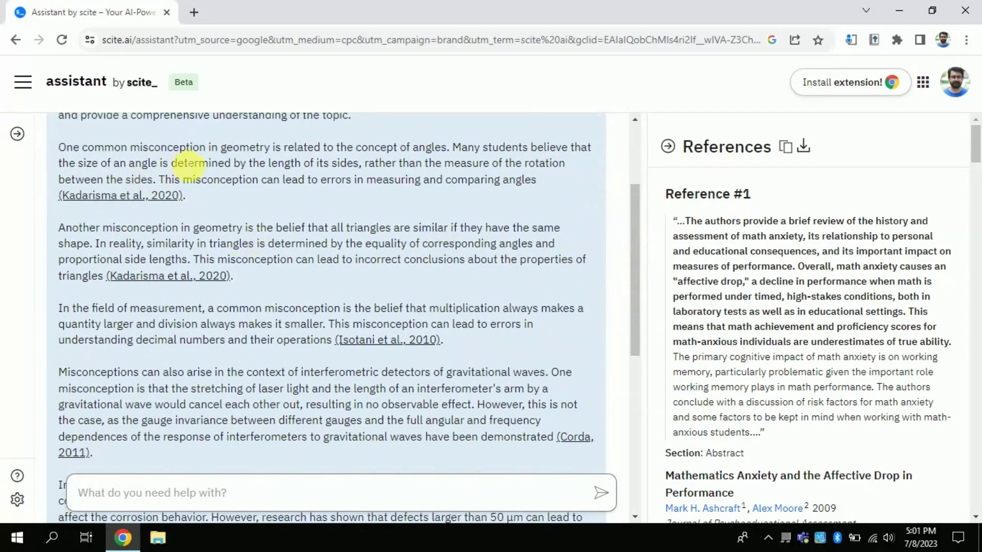
drag(208, 148, 239, 149)
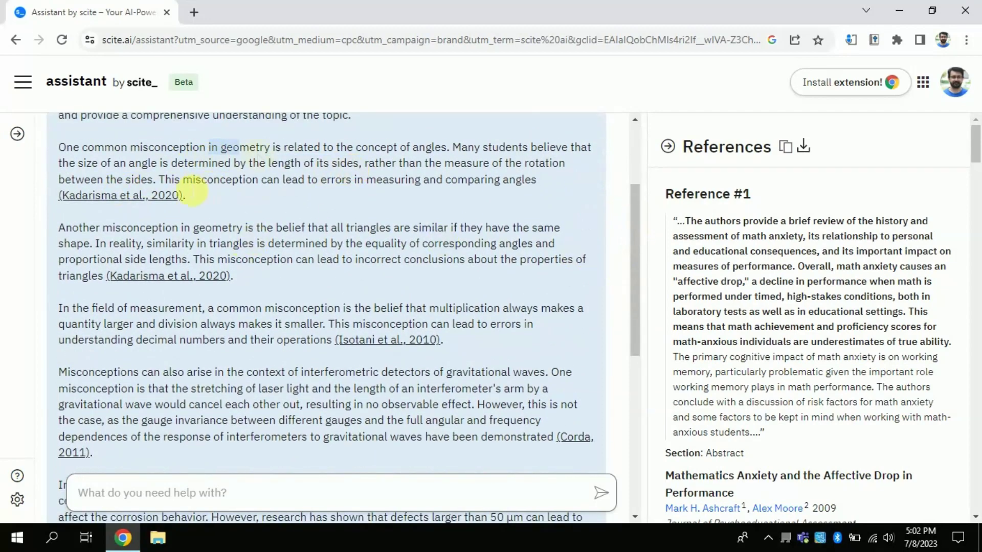
click(137, 197)
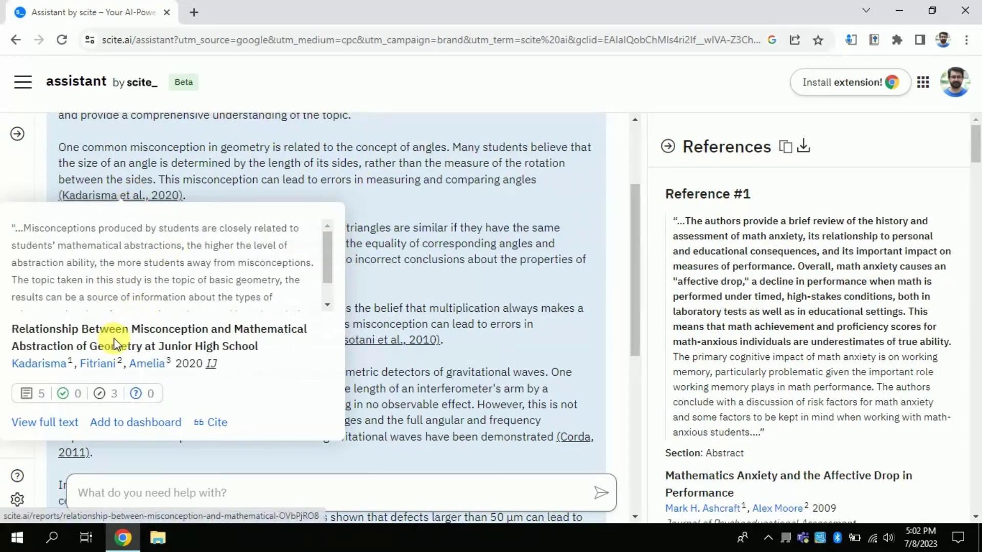
click(340, 148)
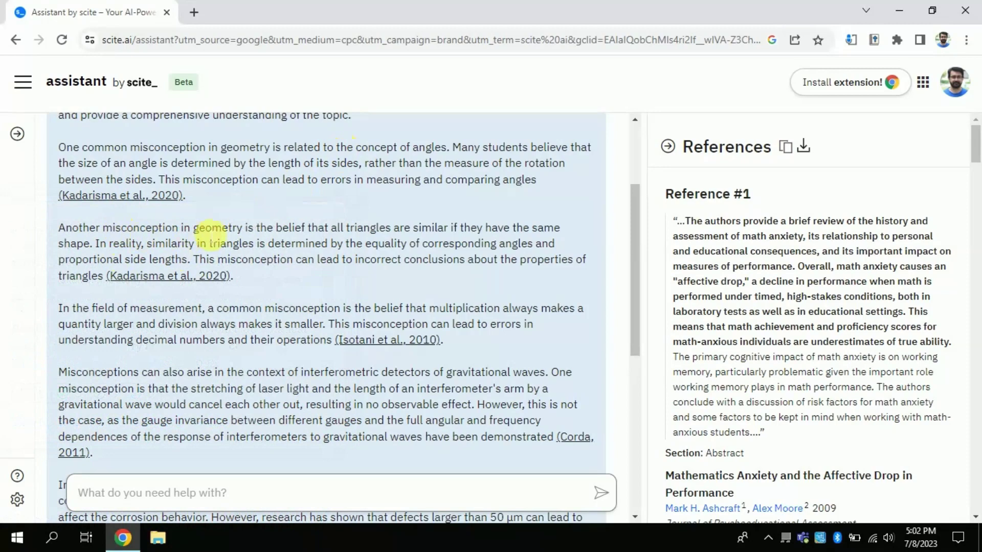
drag(345, 231, 77, 245)
drag(355, 260, 263, 416)
click(263, 416)
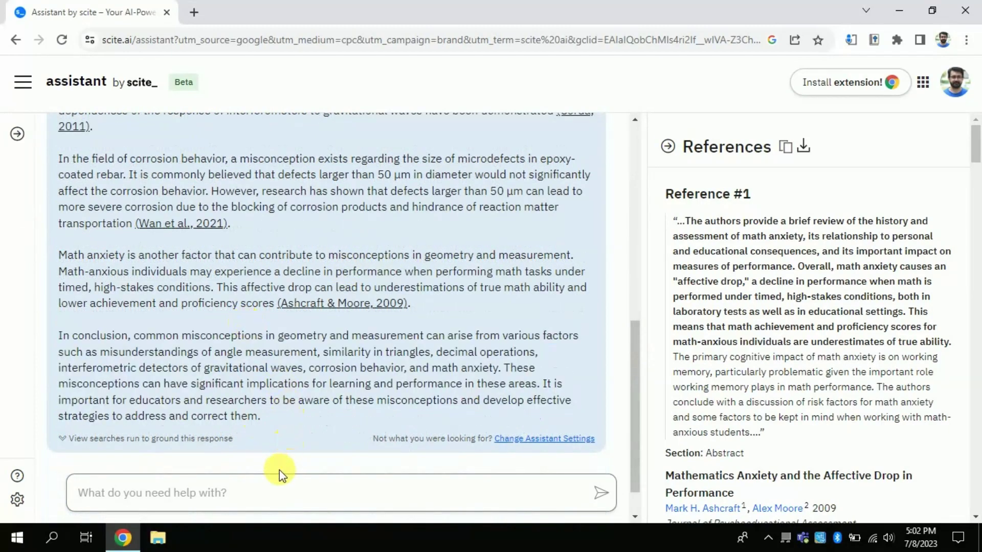
- Finish the follow-up prompt on strategies for these misconceptions, fixing 'startegies', and send it
text(")
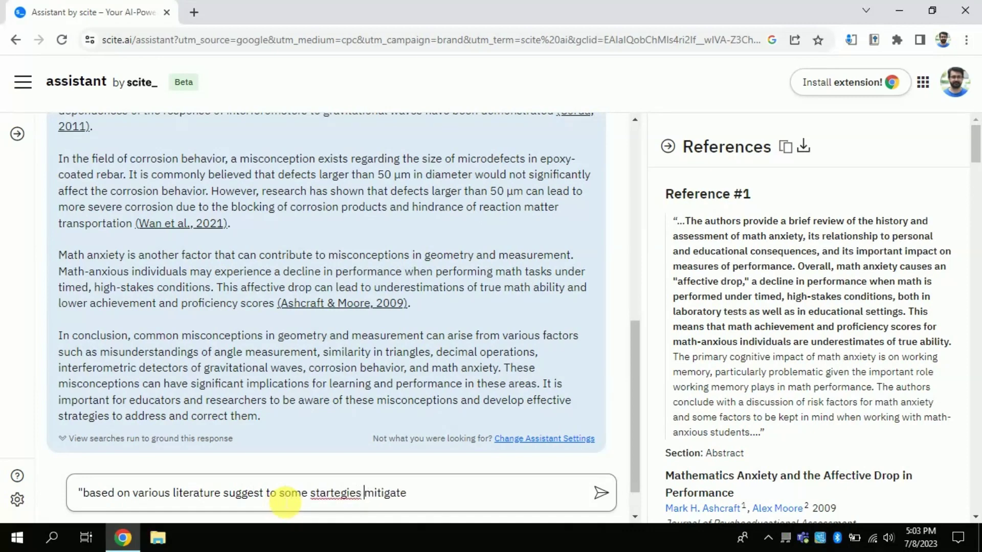
right_click(352, 493)
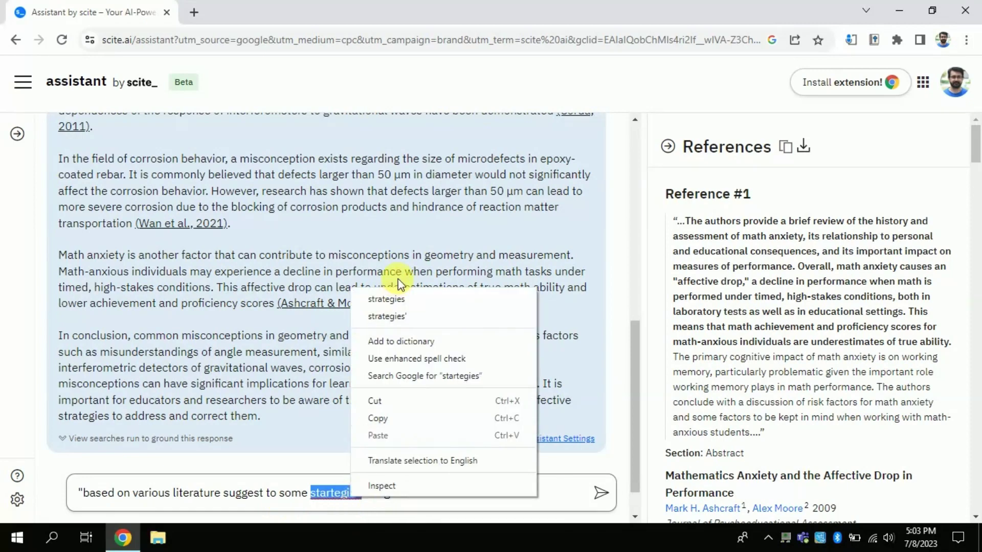
click(391, 317)
key(BackSpace)
text(to mitigate)
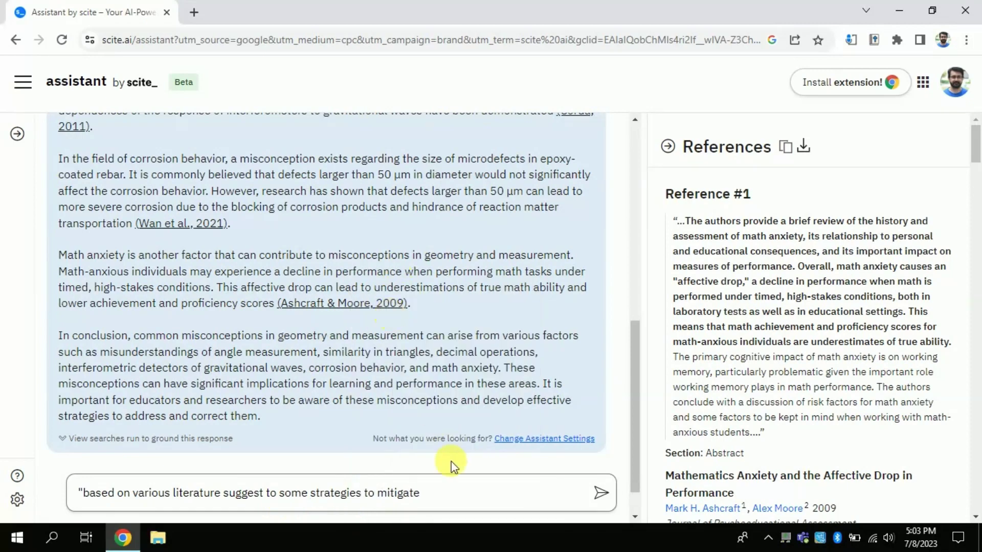
click(445, 505)
text(these mis)
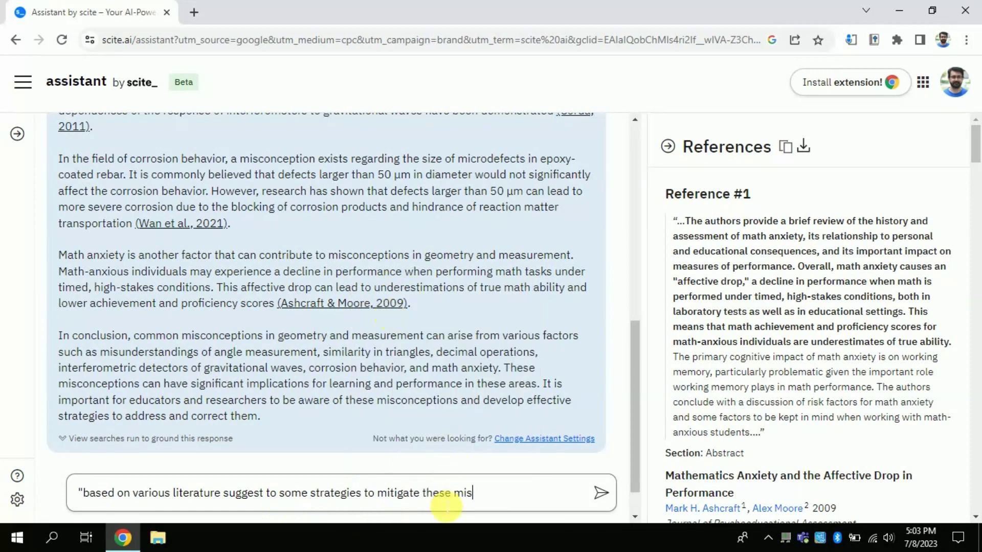
text(conceptions"?)
key(Return)
drag(634, 311, 637, 363)
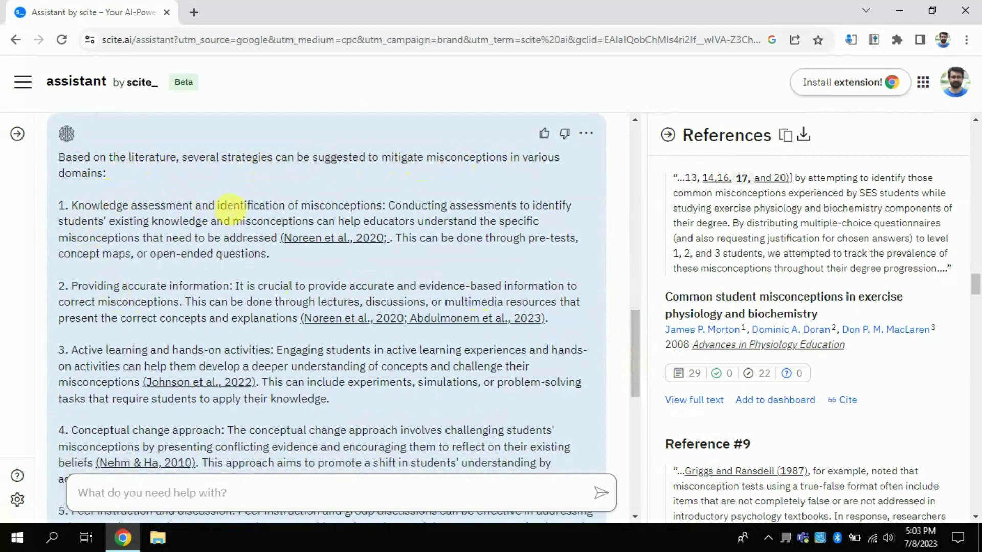
drag(71, 206, 402, 211)
click(401, 213)
drag(634, 332, 634, 363)
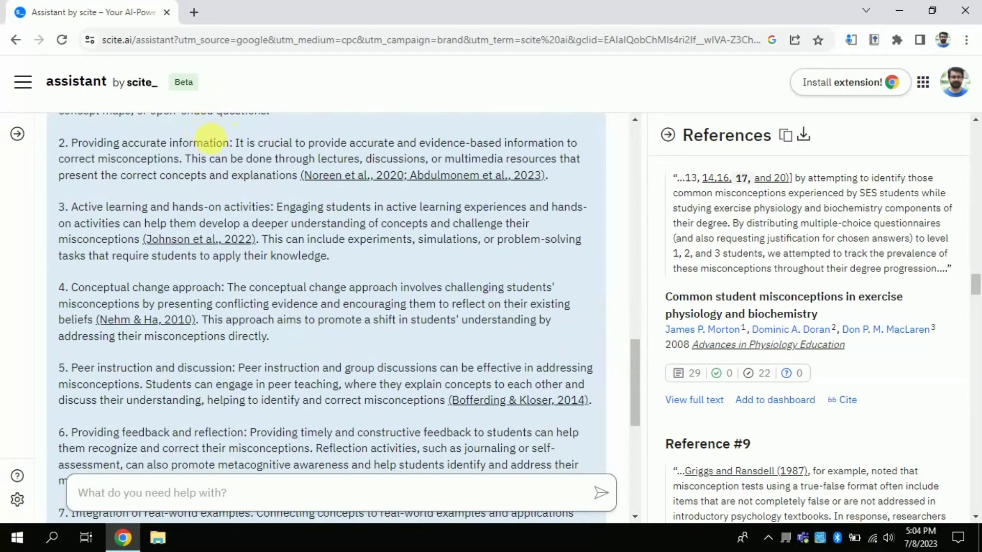
drag(72, 207, 275, 208)
drag(65, 288, 220, 289)
drag(636, 351, 631, 385)
drag(71, 221, 219, 224)
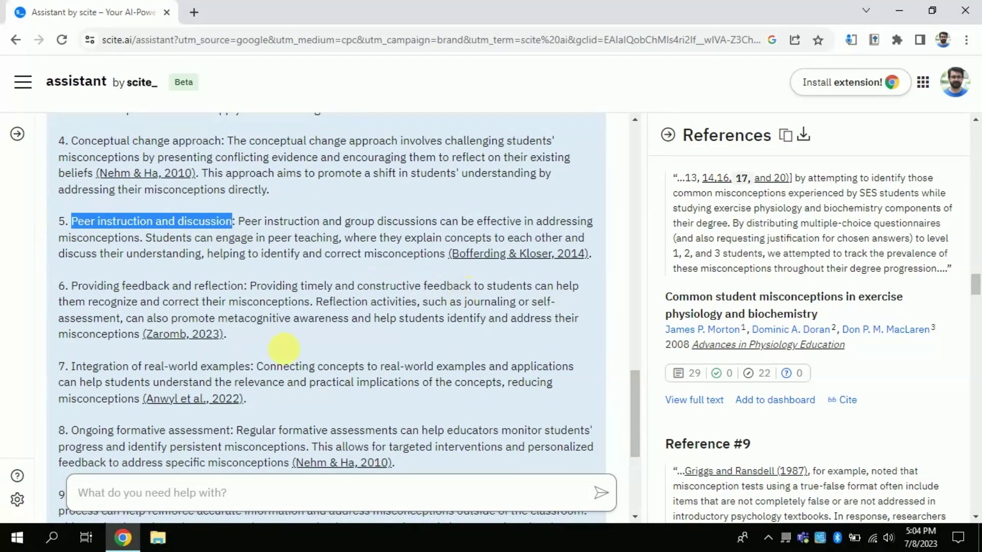
drag(636, 384, 634, 432)
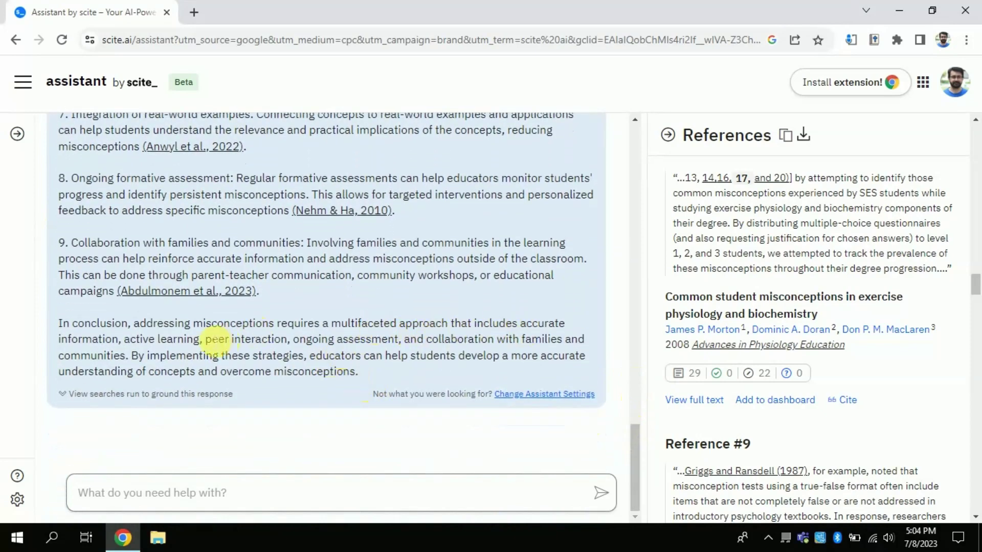
drag(132, 347, 532, 369)
click(309, 376)
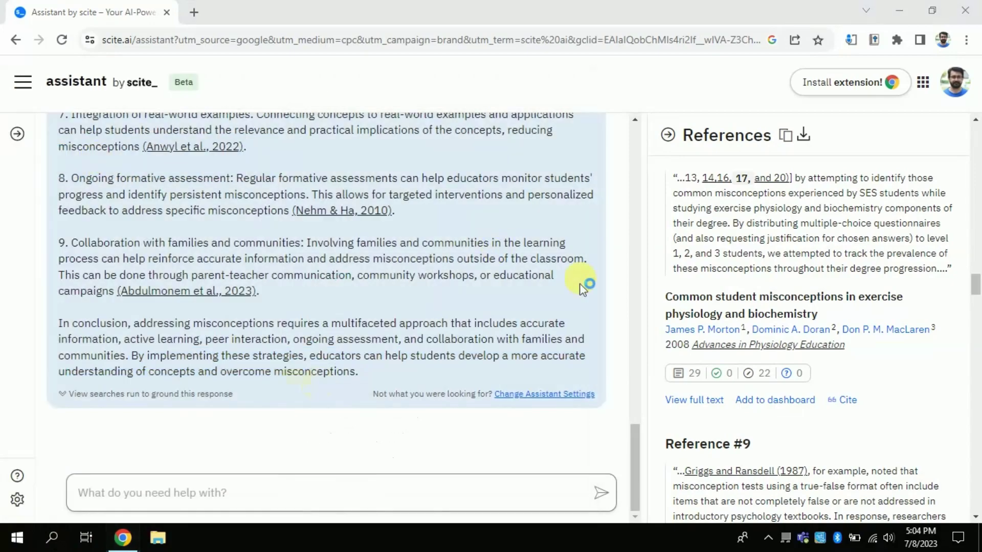
- Copy the scite geometry review into Word under the title 'Common Misconceptions In geometry and Measurement'
drag(635, 460, 635, 136)
drag(60, 136, 329, 467)
drag(636, 335, 636, 168)
right_click(61, 231)
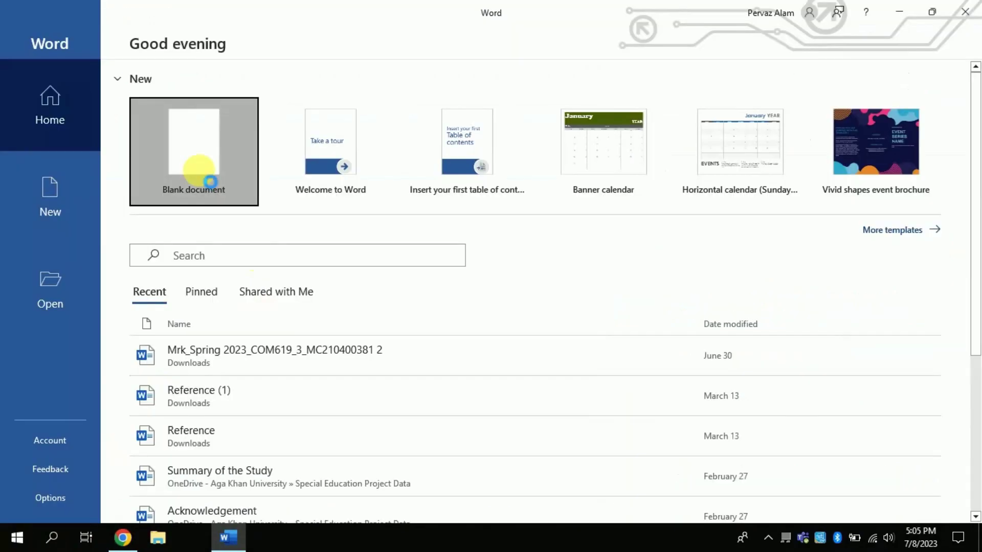
click(193, 174)
text(Common Misconceptions In geometry and Measurement)
drag(274, 203, 271, 223)
key(ctrl+v)
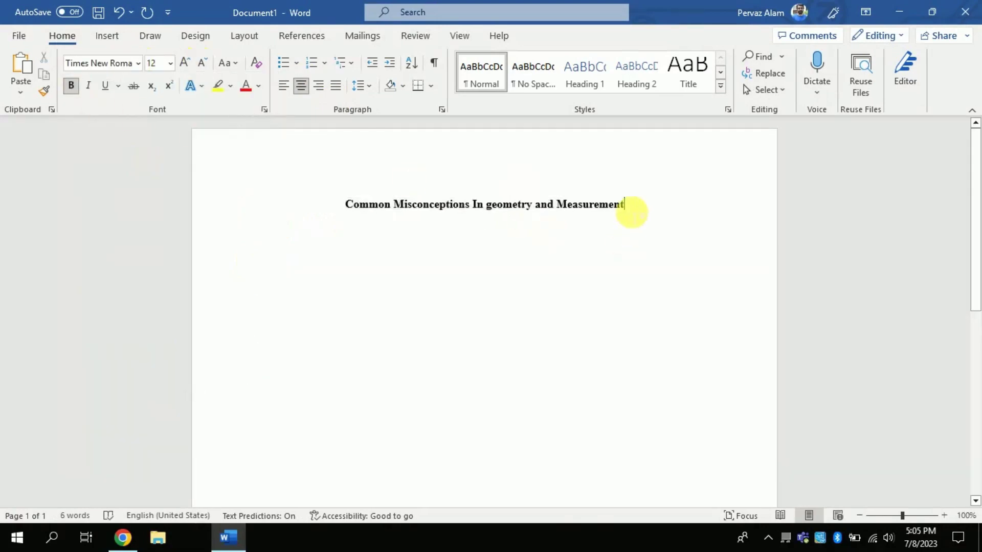
- Format the whole document in Times New Roman, left-aligned, with double line spacing
key(ctrl+a)
click(288, 87)
click(442, 110)
click(545, 429)
click(324, 62)
key(Escape)
scroll(337, 189, down, 10)
scroll(509, 377, up, 10)
scroll(410, 208, down, 10)
scroll(504, 263, down, 5)
mouse_move(975, 450)
mouse_down()
mouse_move(975, 266)
mouse_move(975, 439)
mouse_up()
- Delete a stray trailing letter and make the strategies heading bold
click(555, 340)
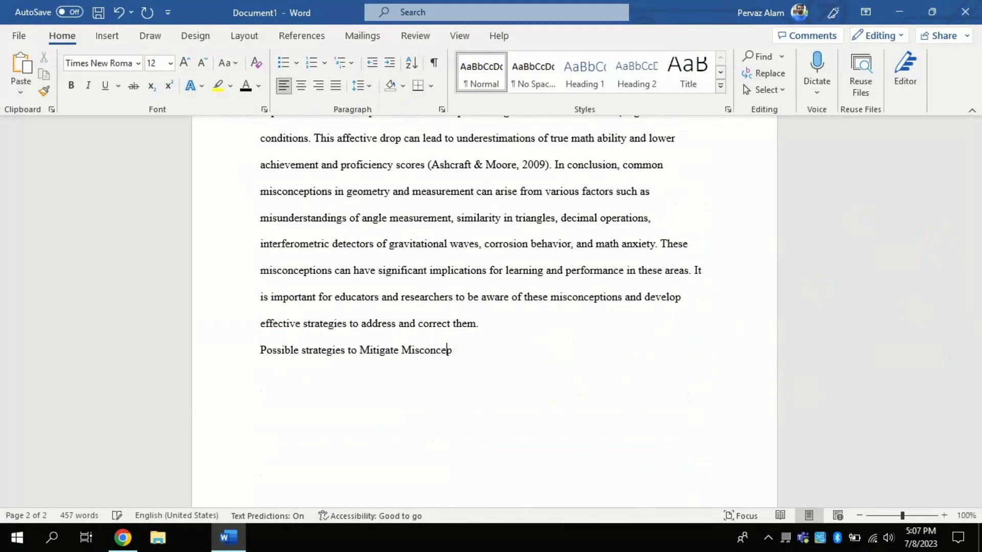
key(BackSpace)
key(BackSpace)
triple_click(555, 342)
click(71, 85)
click(499, 373)
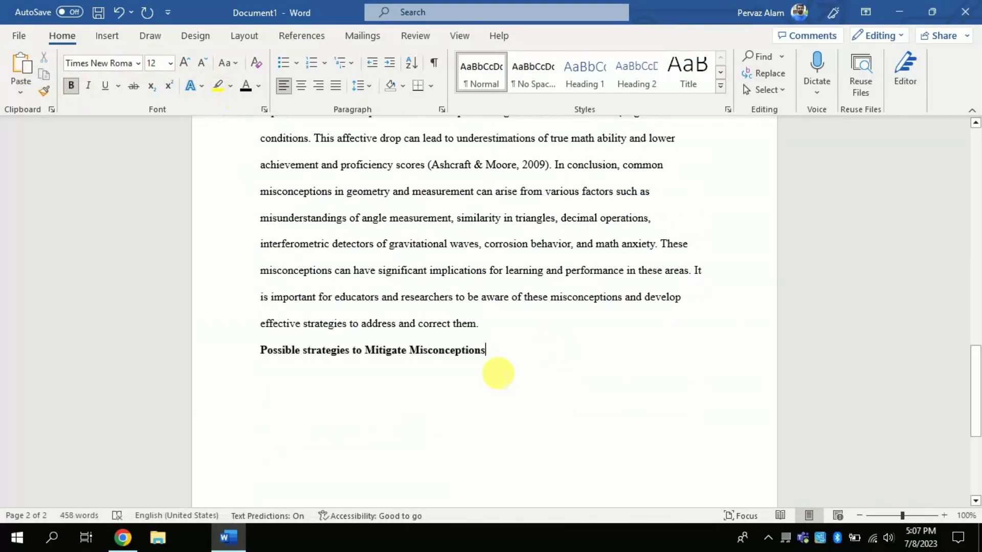
- Copy the scite strategies answer and paste it under its heading in Word
key(alt+Tab)
scroll(555, 250, down, 10)
drag(60, 236, 389, 375)
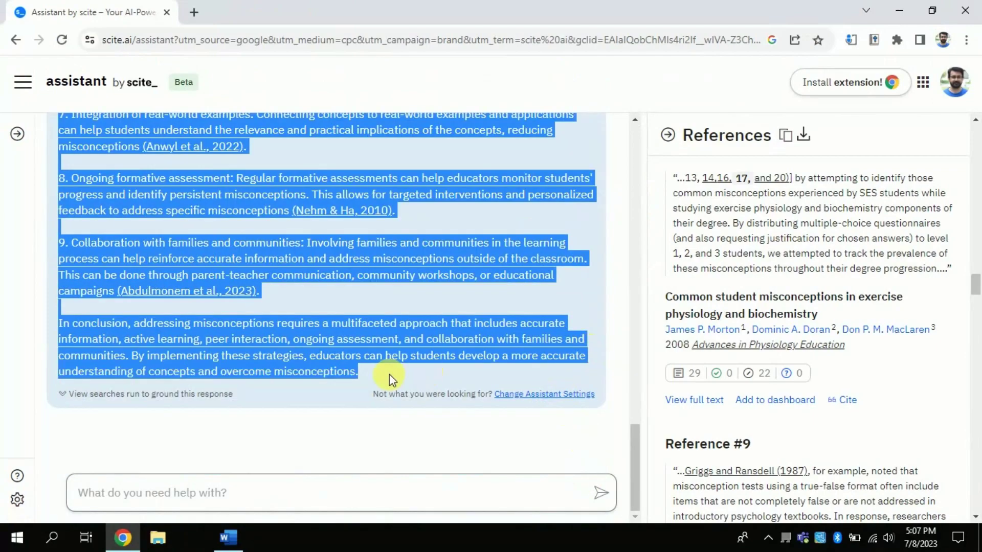
key(alt+Tab)
key(ctrl+v)
scroll(397, 306, up, 10)
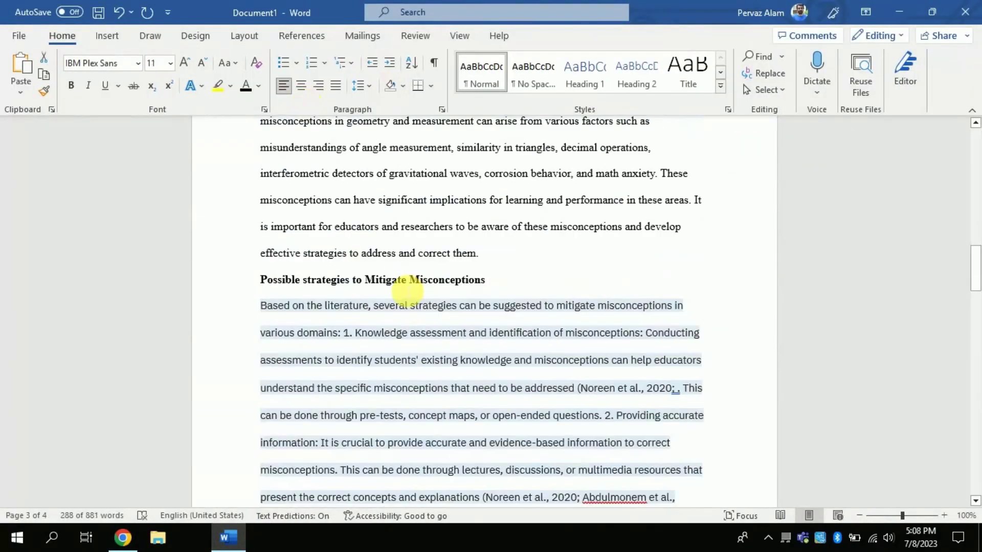
drag(406, 280, 588, 178)
click(575, 357)
- Set all document text to Times New Roman 12
key(ctrl+a)
click(138, 62)
click(127, 163)
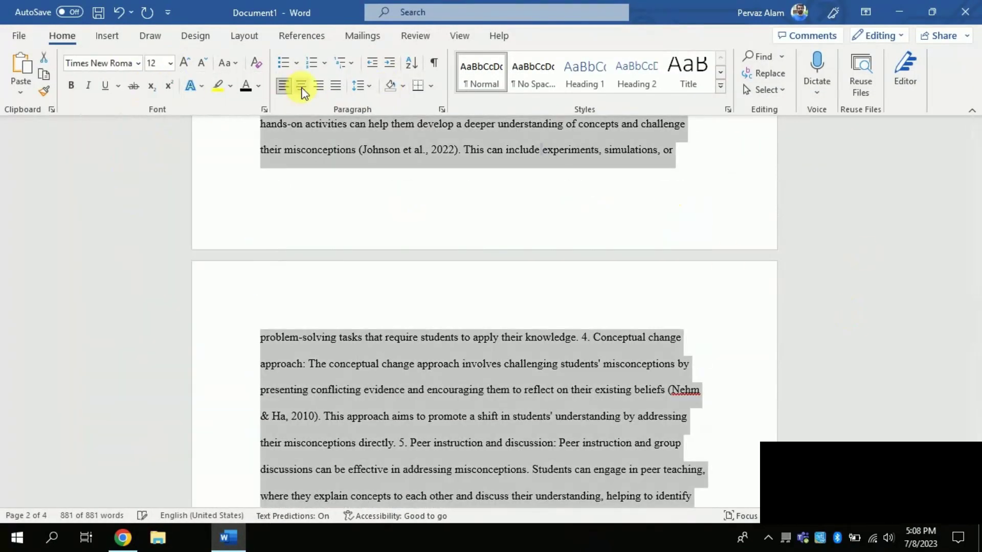
click(716, 205)
drag(976, 230, 980, 279)
scroll(519, 279, down, 20)
- Add a bold 'Reference' heading after the last paragraph and remove the closing sentence
click(520, 410)
text(Reference)
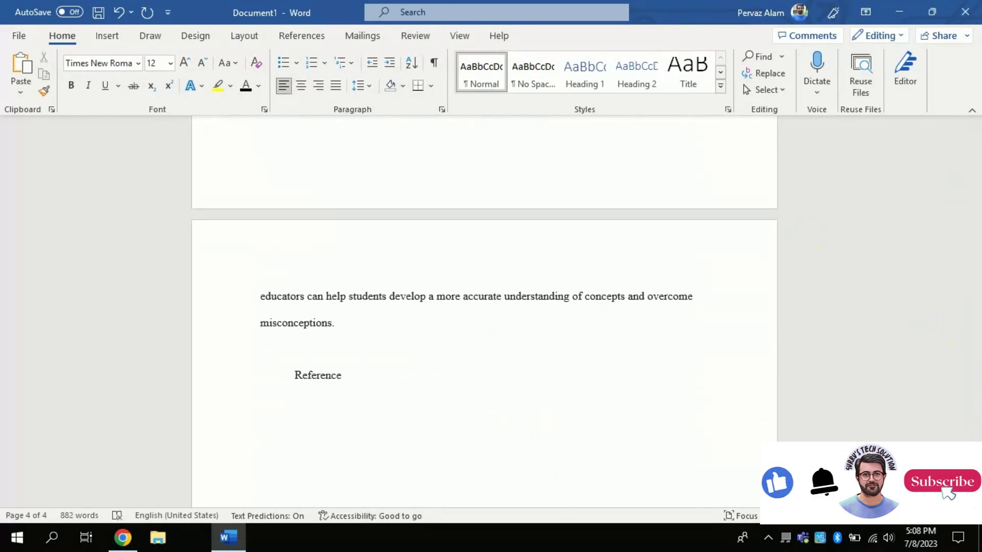
double_click(317, 376)
key(ctrl+b)
key(ctrl+e)
scroll(642, 418, up, 2)
drag(642, 419, 510, 369)
key(BackSpace)
key(ctrl+z)
scroll(307, 317, up, 20)
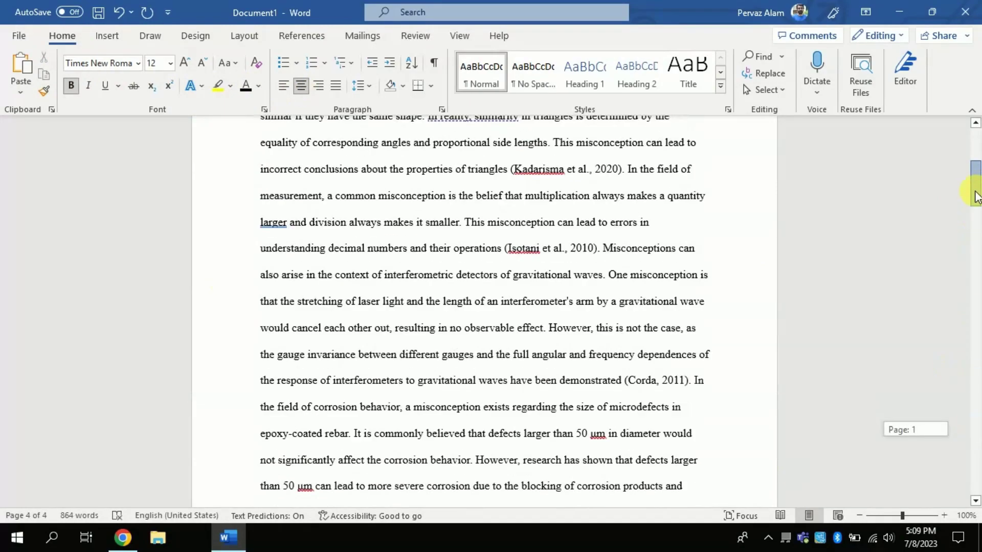
- Save the document, then begin a Chrome search typing 'tu'
key(ctrl+s)
click(333, 311)
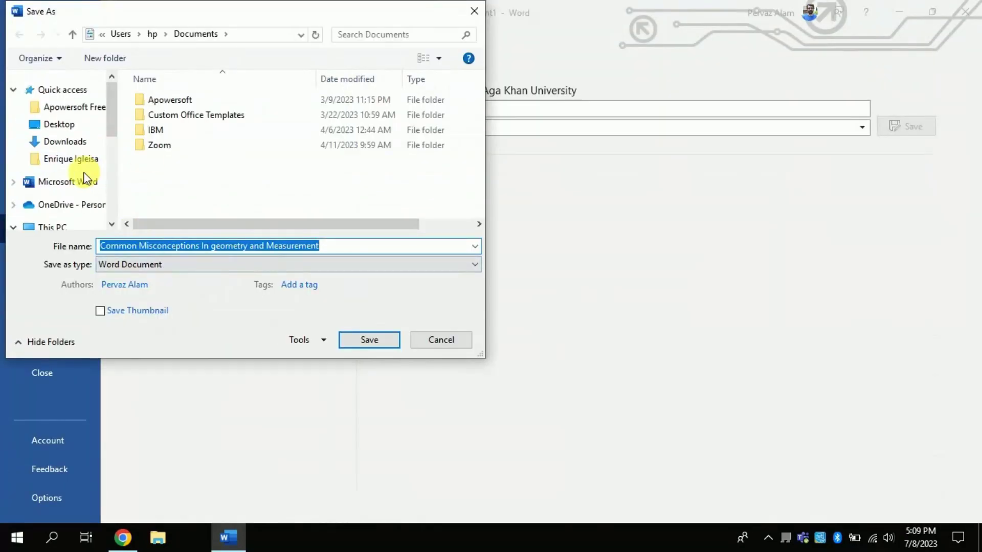
key(Escape)
key(Escape)
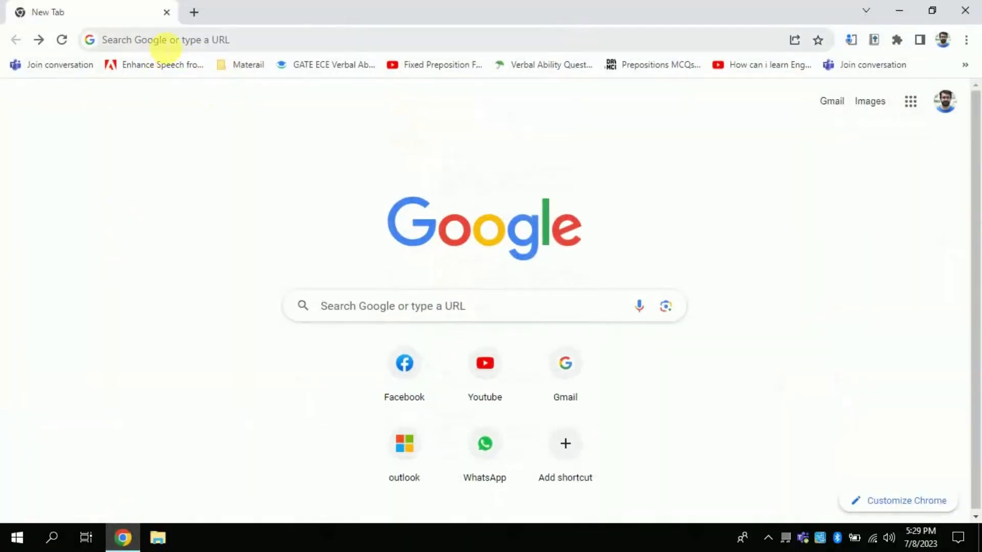
click(167, 41)
text(tu)
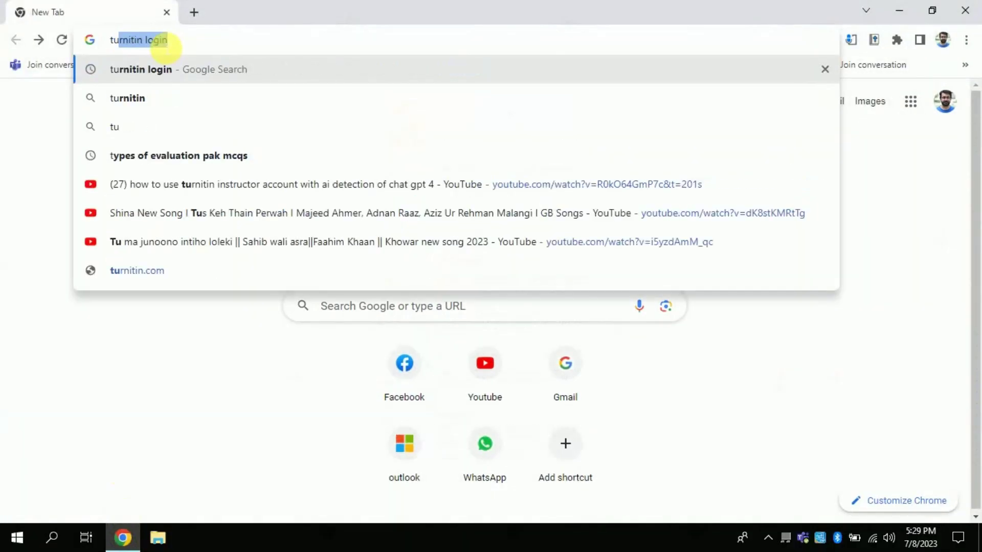
- Open the Turnitin login page from the search and log in as the instructor
click(135, 77)
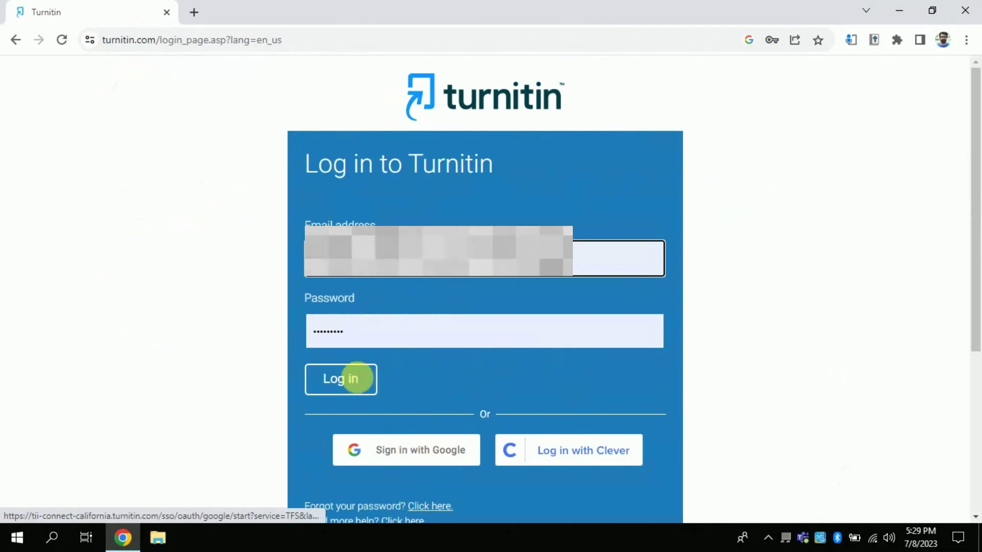
click(349, 381)
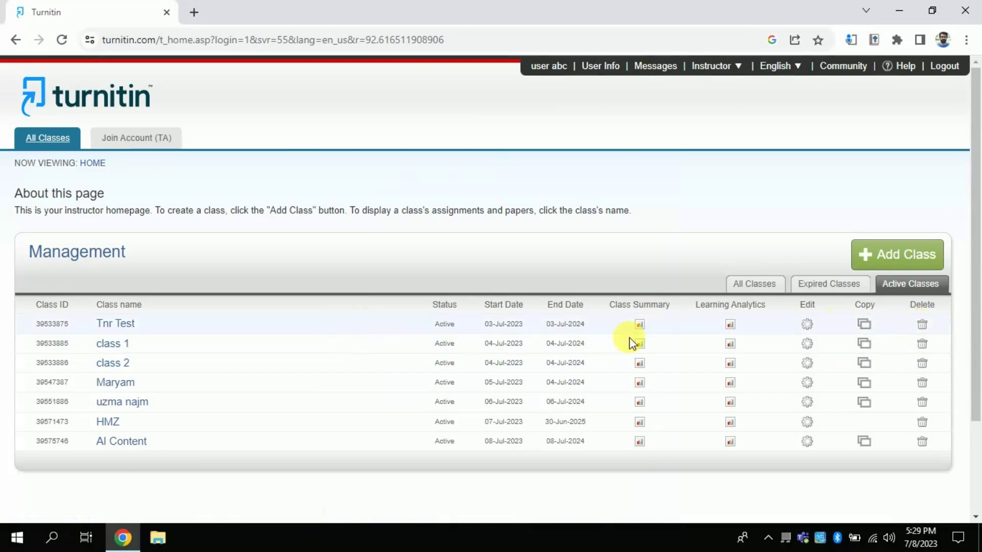
- Open the AI Content class, view the AI developed Content inbox, and choose Submit File
click(124, 442)
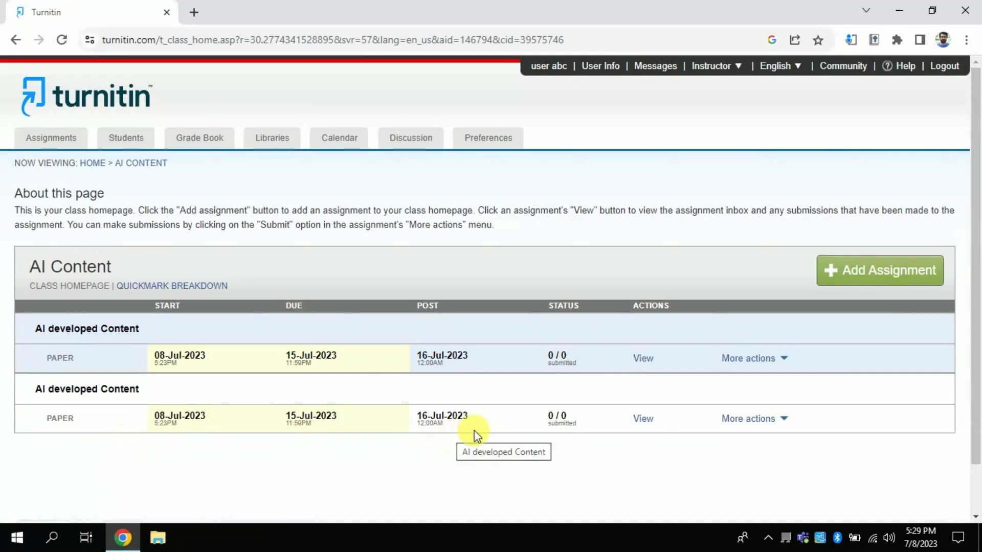
click(645, 360)
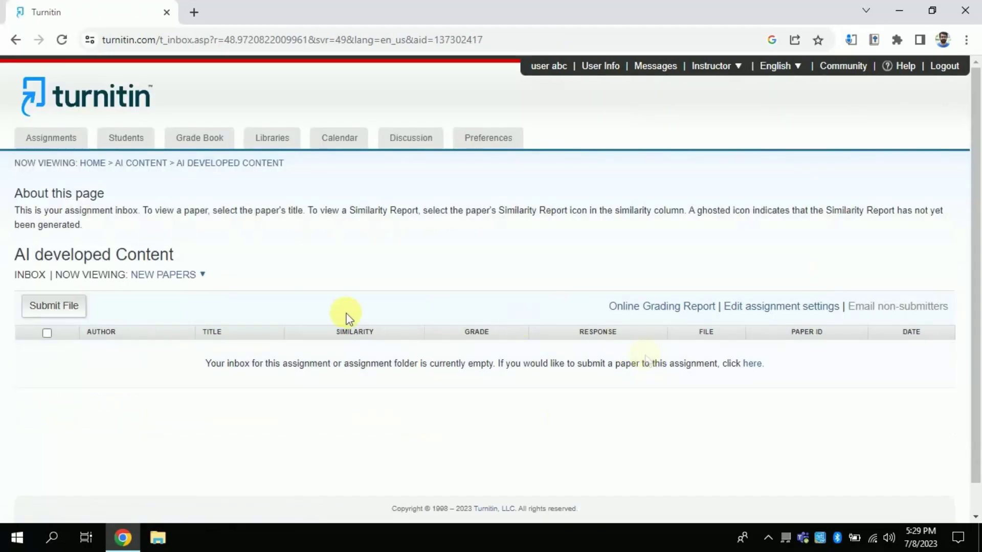
click(72, 307)
- Set the author to Non-enrolled student and enter the student's first and last name
click(177, 307)
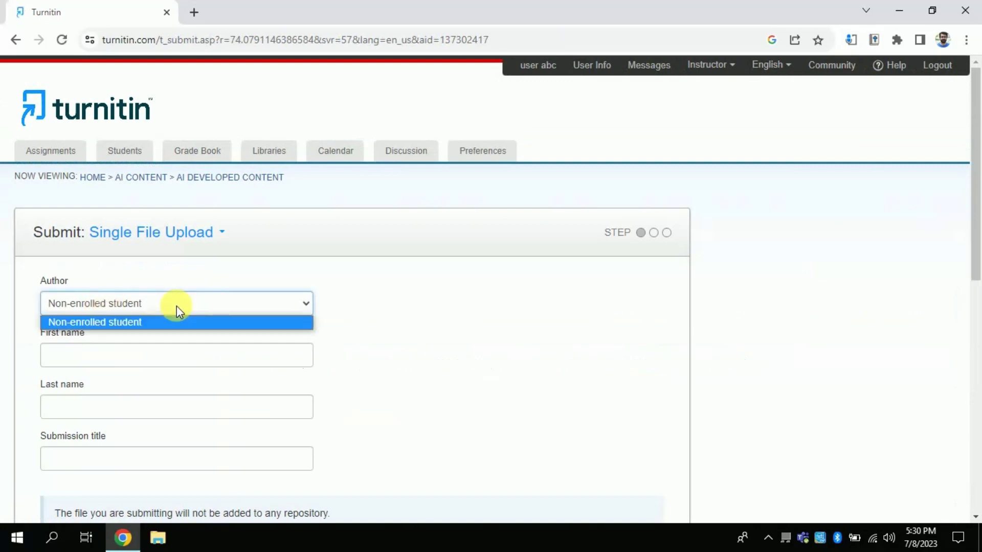
click(177, 322)
click(130, 360)
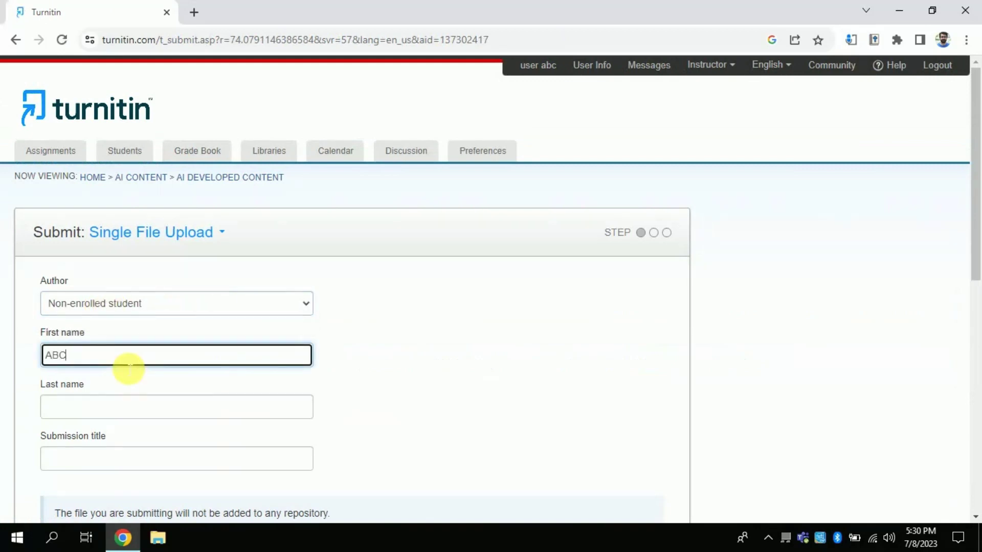
click(124, 407)
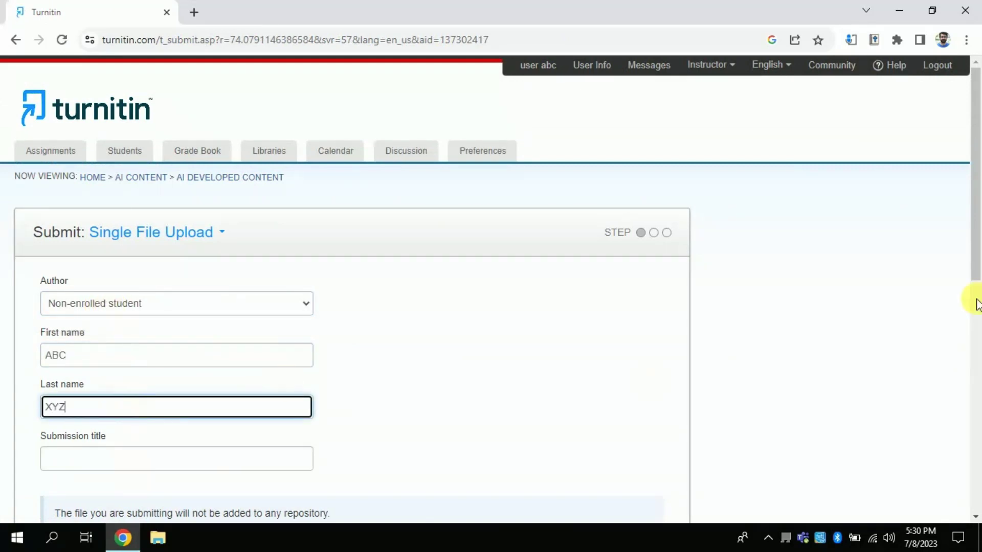
scroll(977, 335, down, 2)
- Title the submission 'AI Generated Content' and choose the file from this computer
click(134, 354)
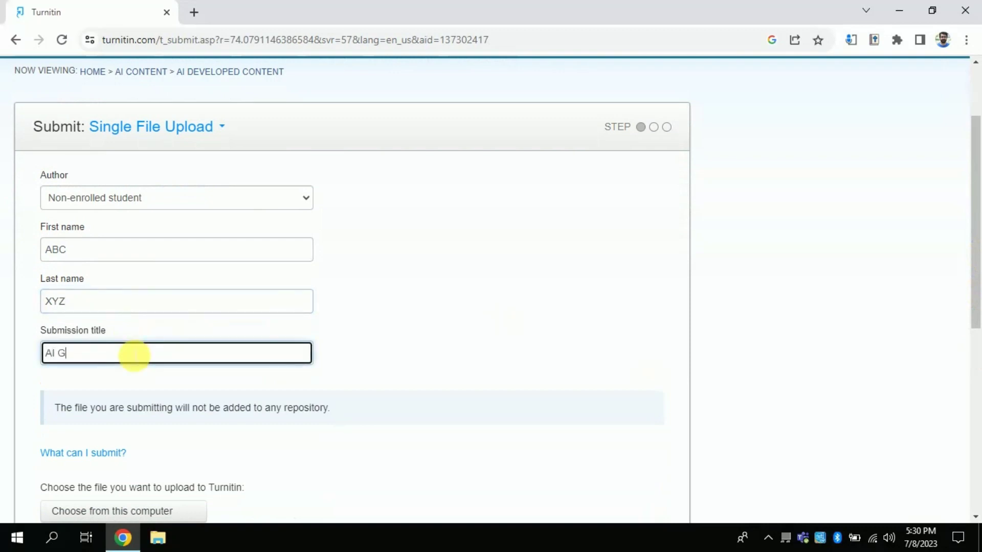
text(AI Generated Content)
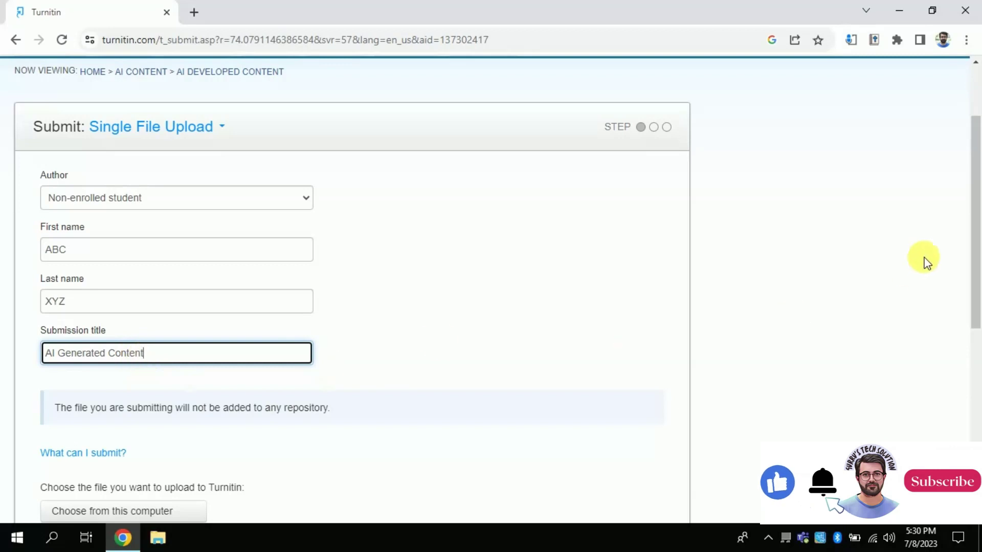
scroll(922, 294, down, 1)
click(769, 537)
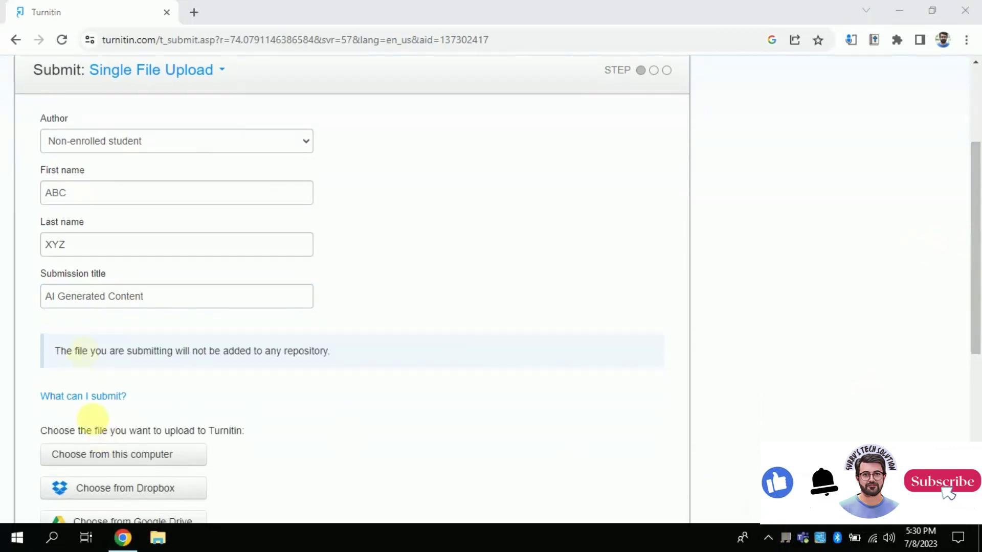
drag(975, 266, 977, 302)
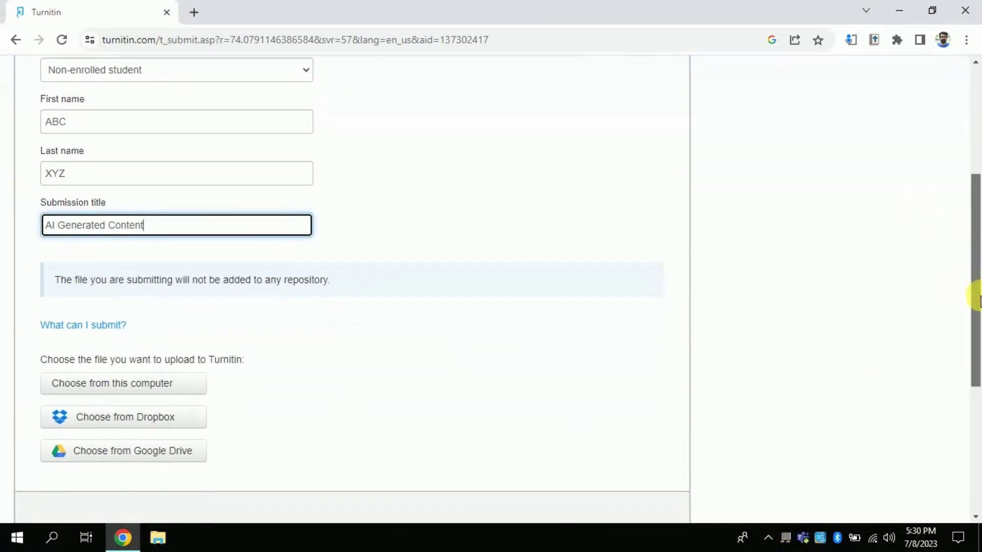
click(112, 393)
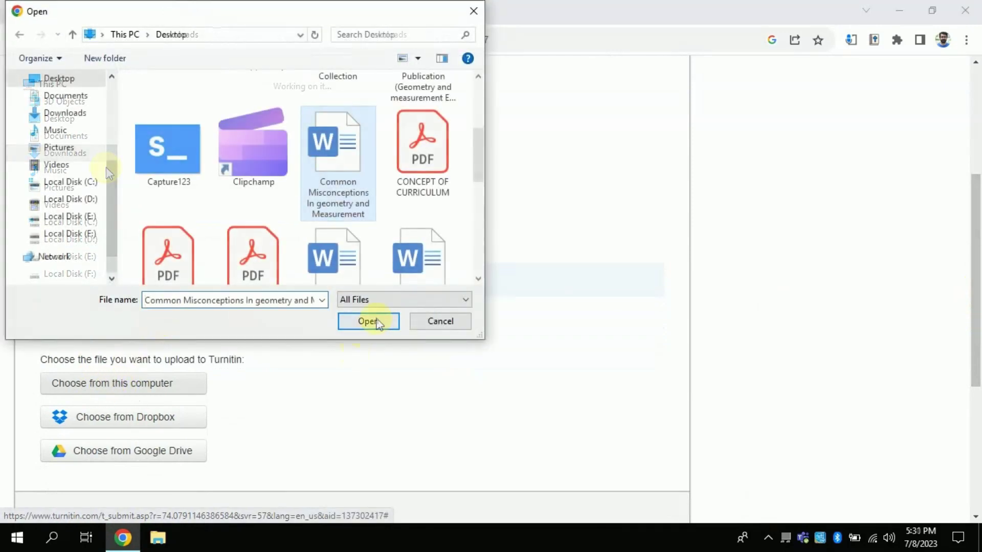
- Upload the Common Misconceptions Word file, confirm the submission, and return to the inbox
click(379, 323)
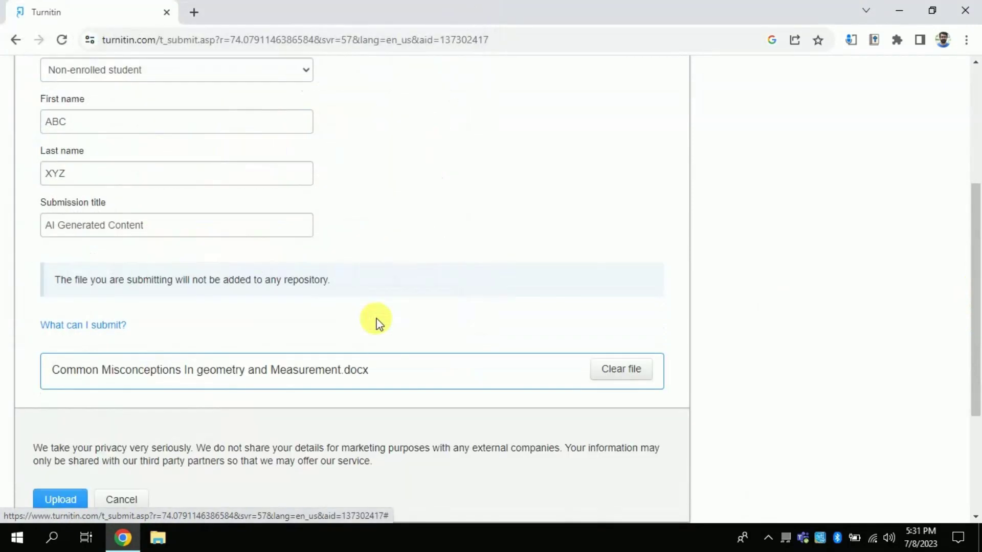
drag(974, 274, 974, 346)
click(76, 365)
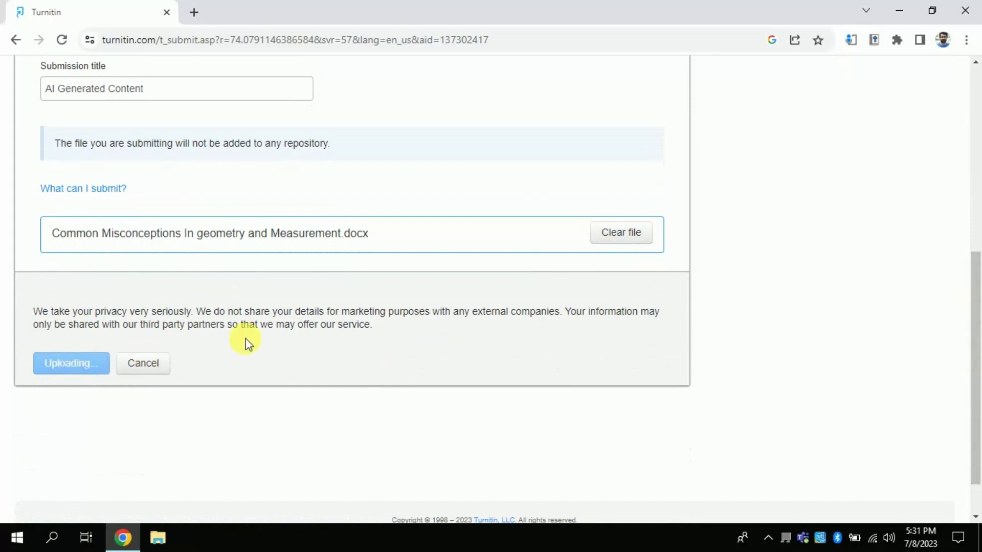
drag(974, 294, 973, 250)
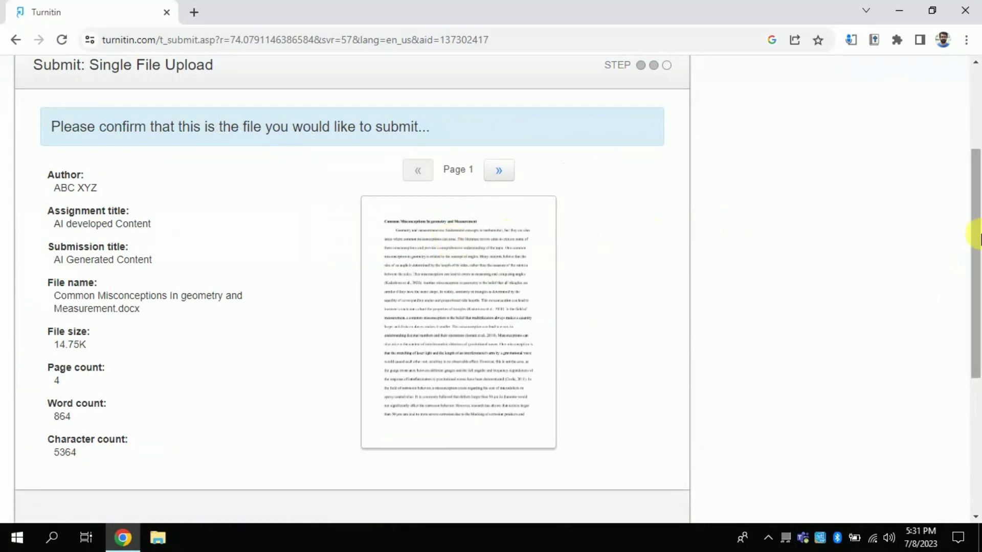
scroll(975, 237, down, 5)
click(57, 448)
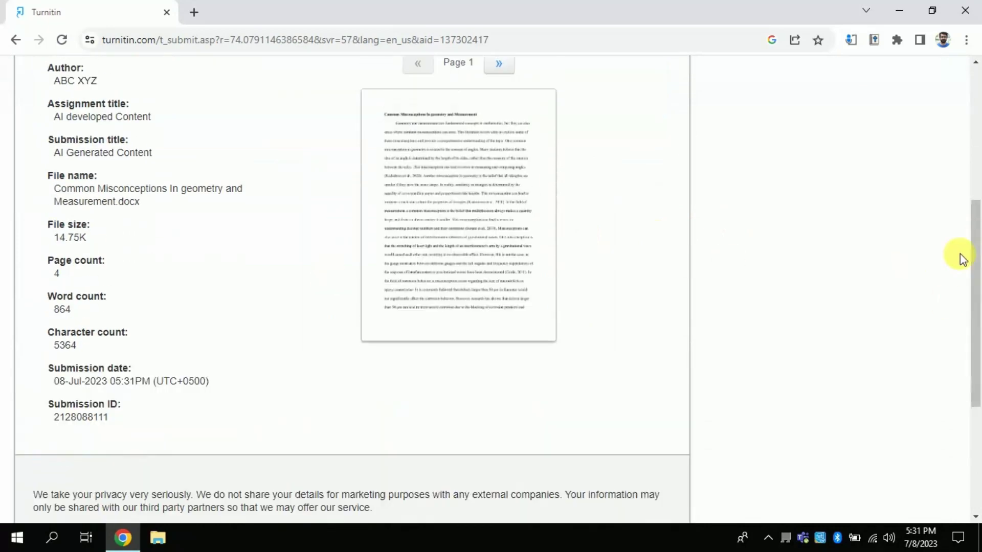
scroll(958, 258, down, 2)
click(74, 447)
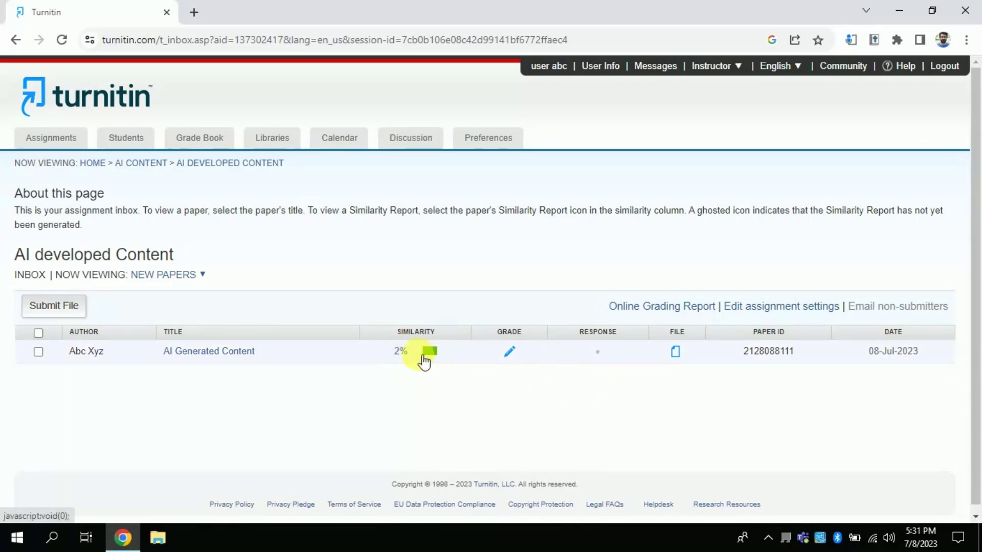
- Open the 2% similarity report and maximize the Feedback Studio window
click(404, 352)
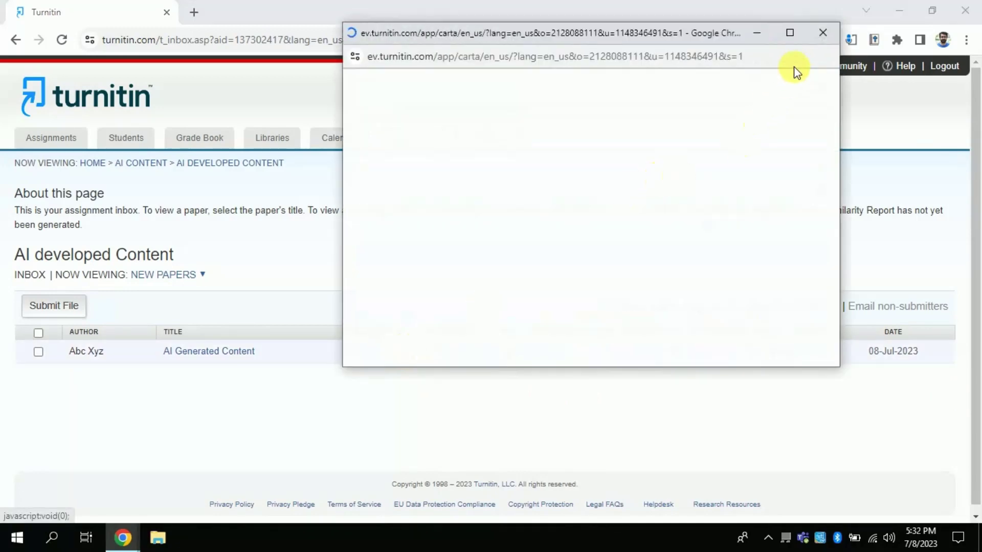
click(789, 33)
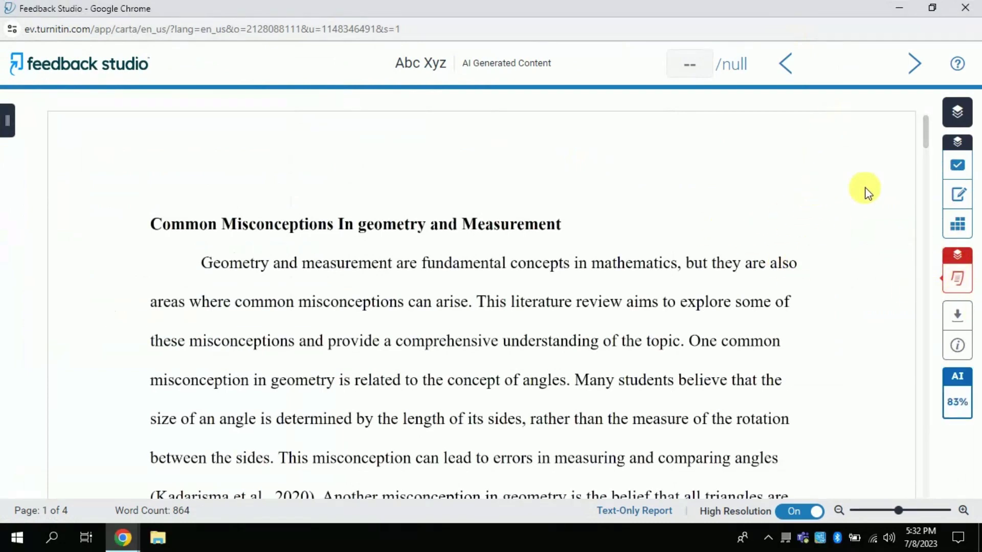
- Show the Match Overview listing the sources behind the 2% similarity score
mouse_move(927, 137)
mouse_down()
mouse_move(925, 205)
mouse_move(927, 134)
mouse_up()
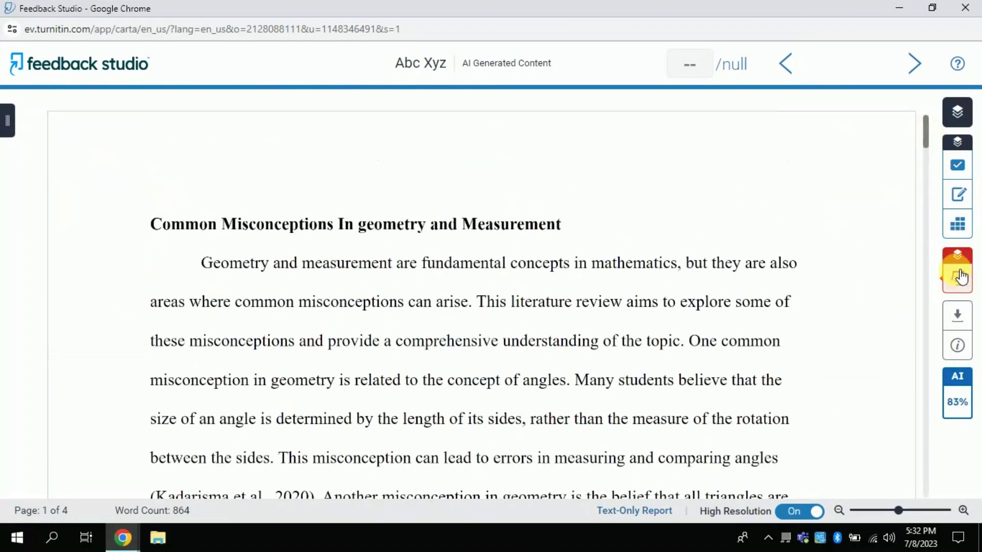
mouse_move(958, 277)
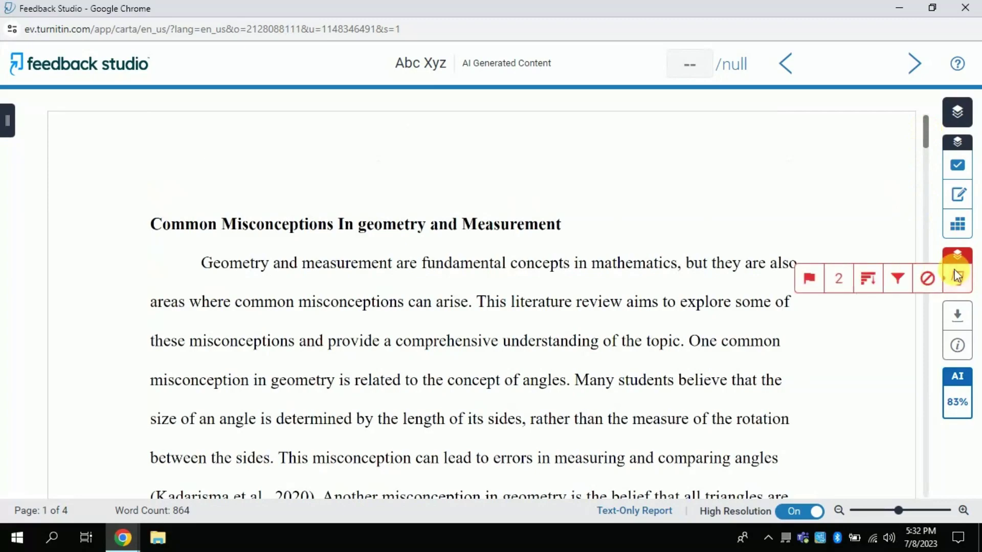
click(839, 280)
drag(695, 145, 692, 373)
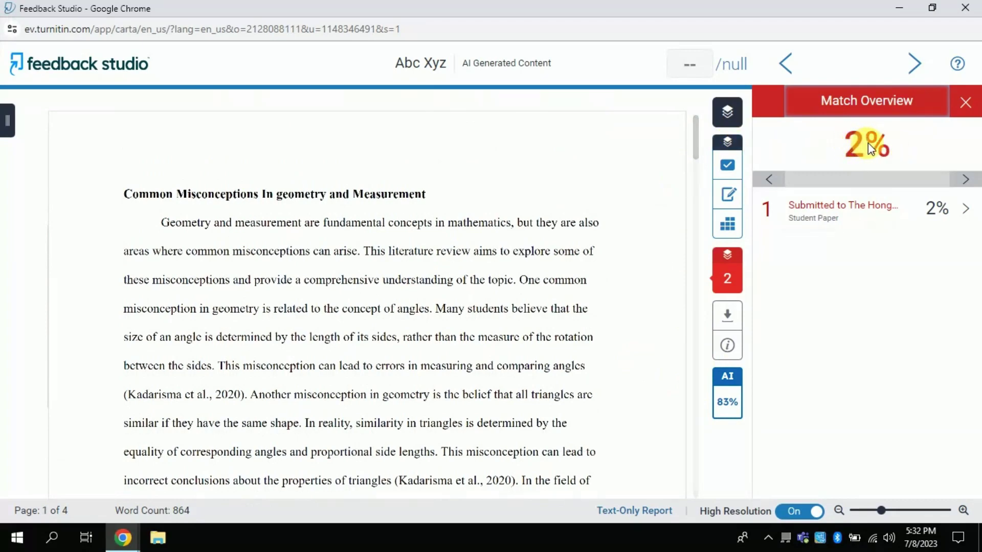
- Open the AI Writing Detection report and highlight its 83% AI score
mouse_move(731, 398)
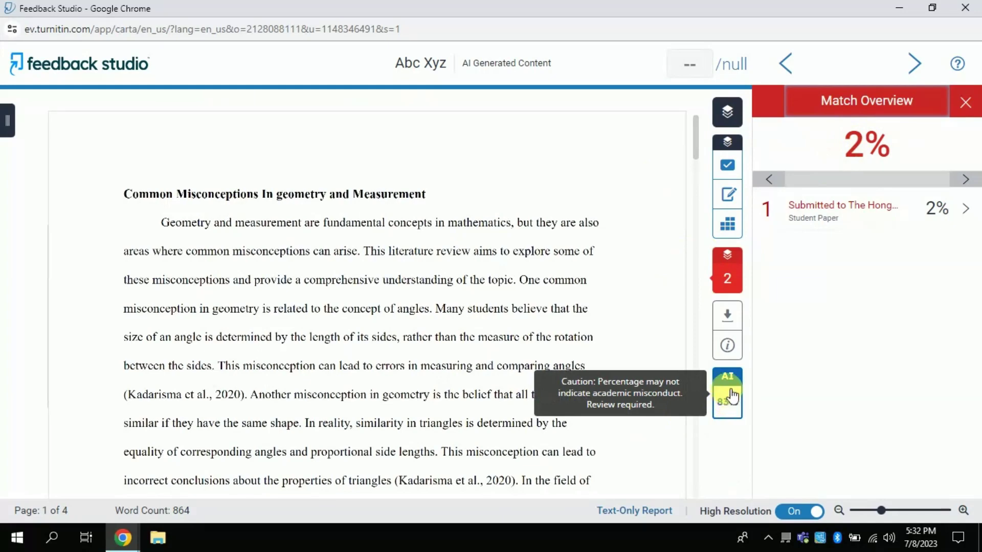
click(727, 384)
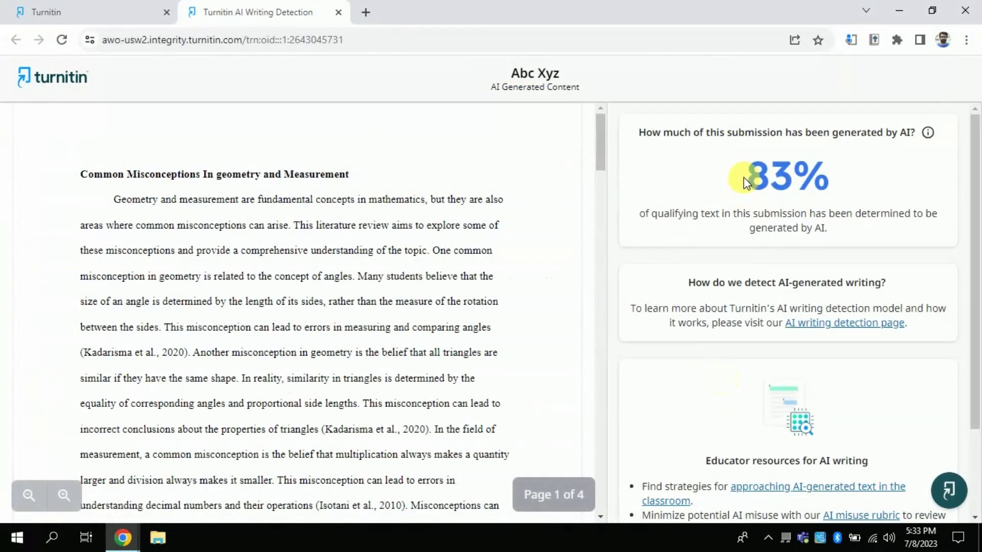
drag(744, 177, 835, 183)
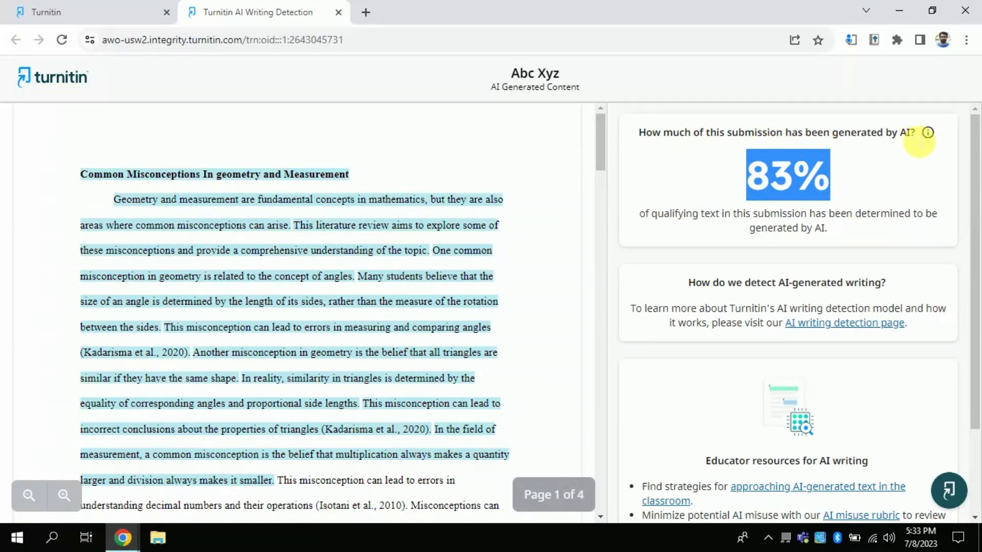
- Deselect the 83% figure and scroll through the AI-highlighted passages on page 1
click(823, 198)
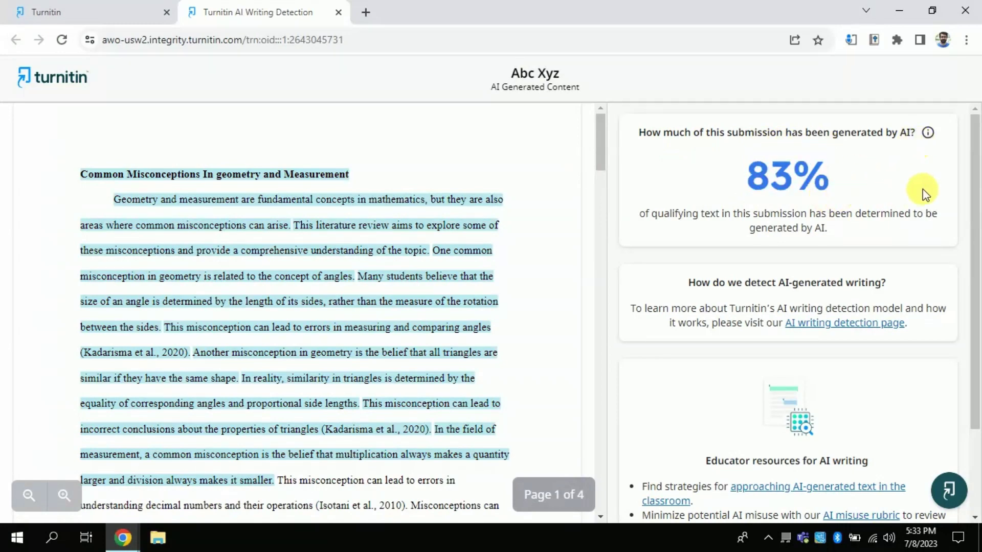
mouse_move(971, 180)
mouse_down()
mouse_move(972, 276)
mouse_move(970, 163)
mouse_up()
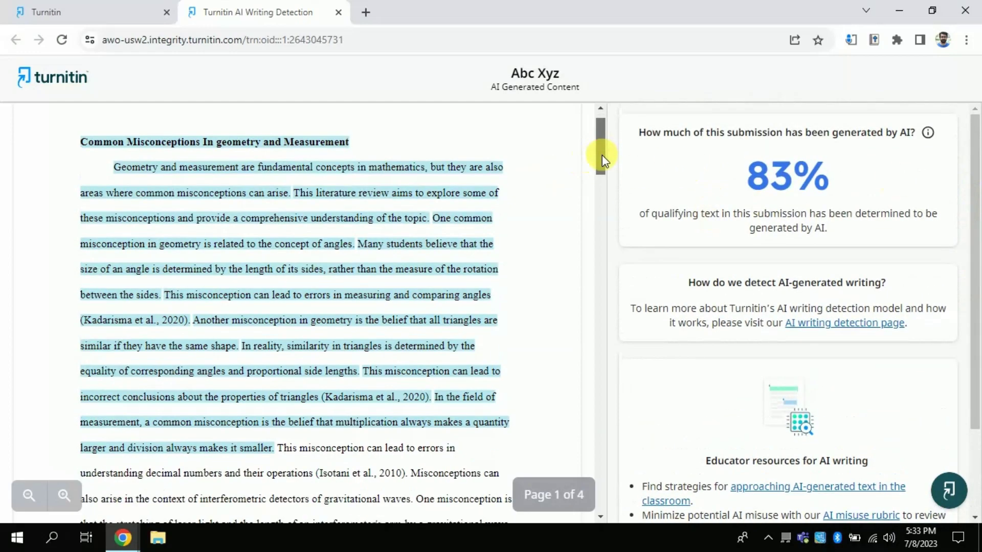